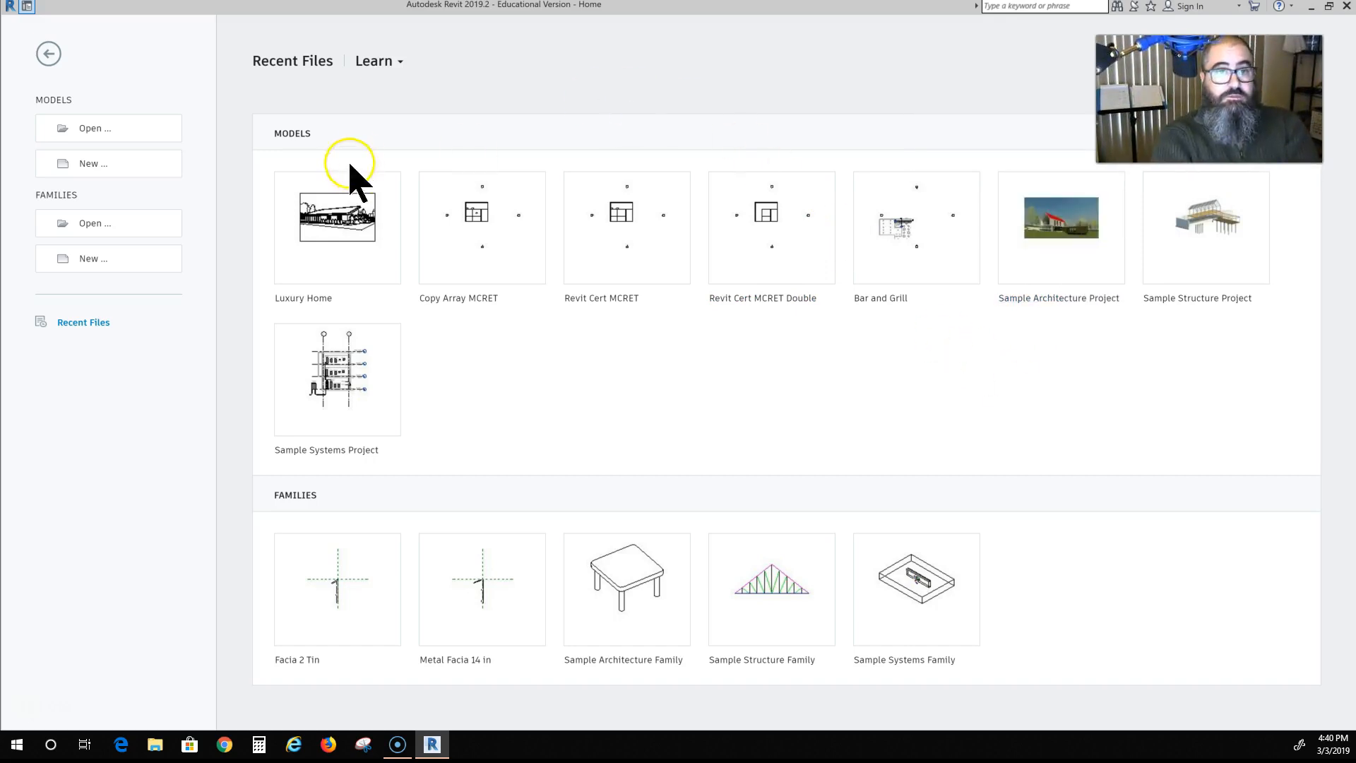
- Create a new project from the Architectural Template
left_click(99, 168)
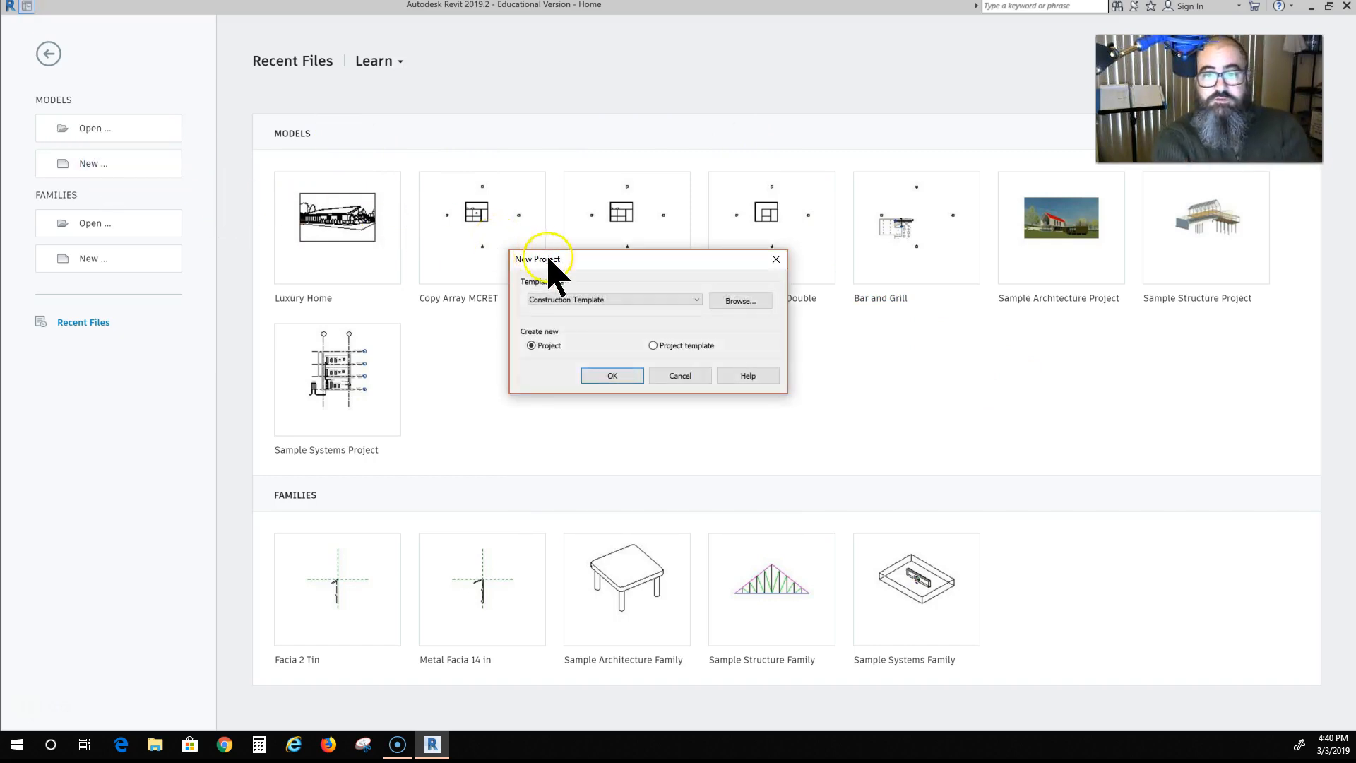
left_click(671, 298)
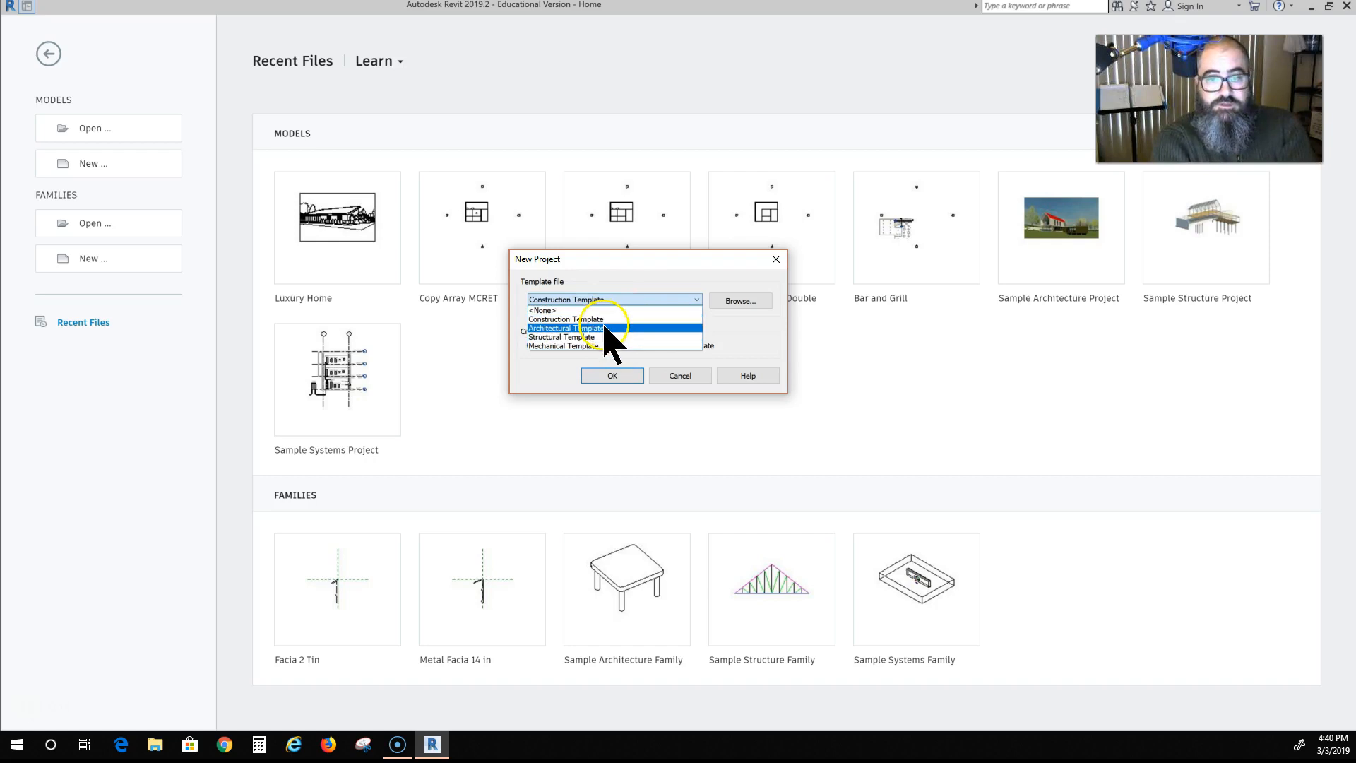
left_click(605, 329)
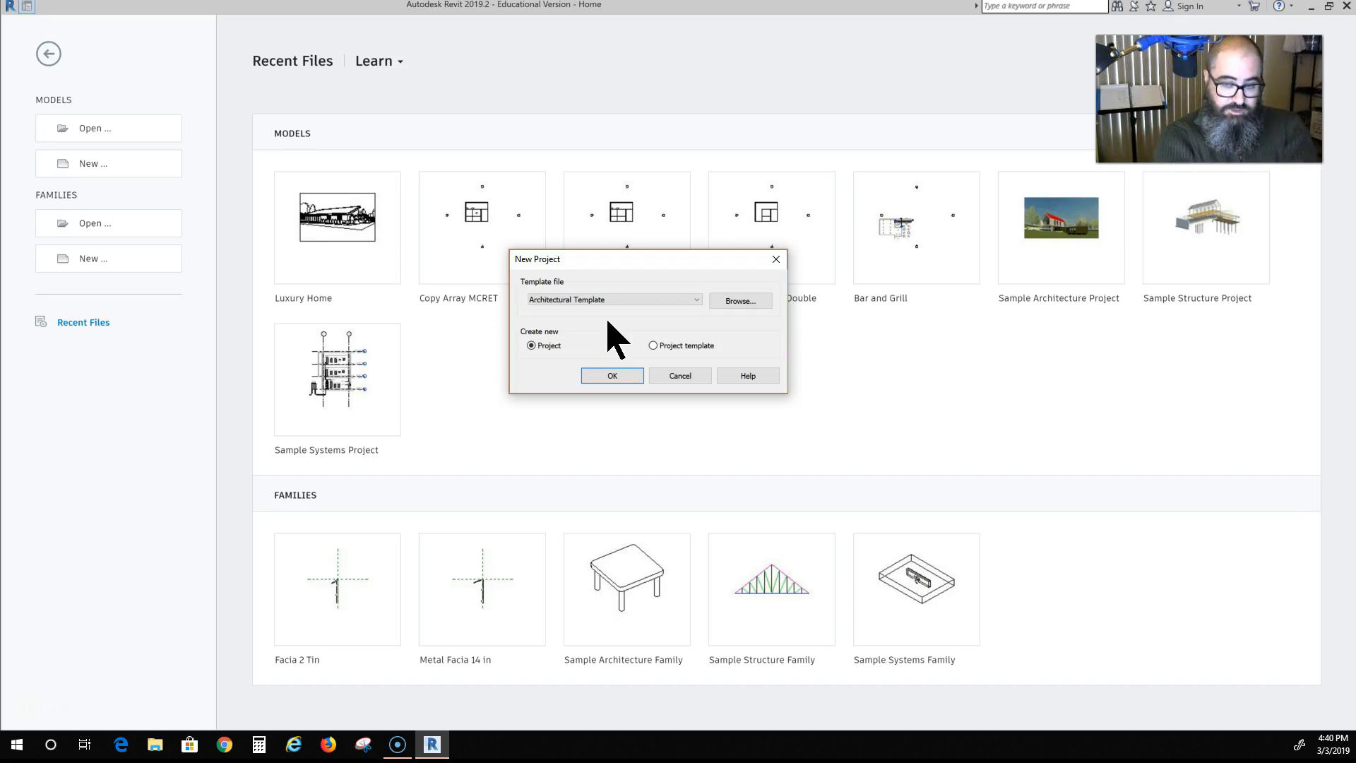
left_click(612, 375)
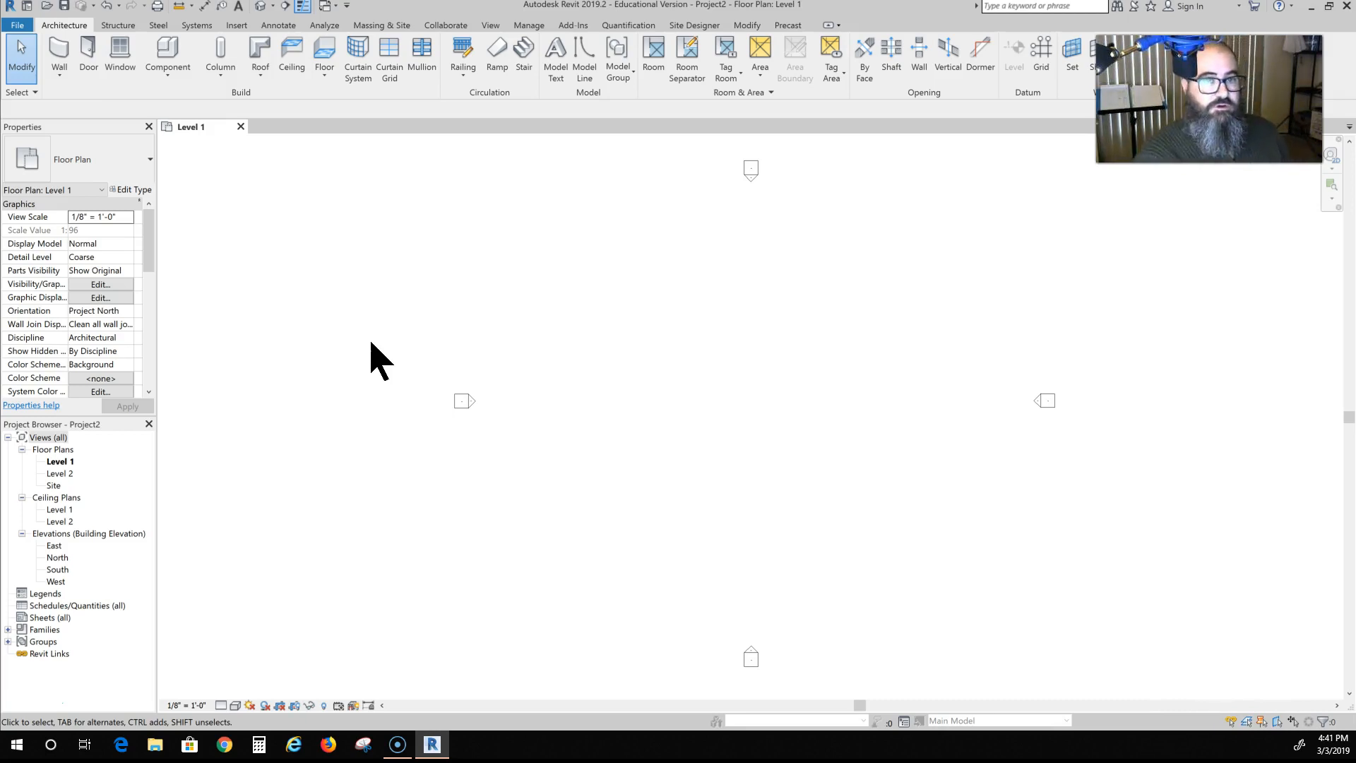
left_click(247, 226)
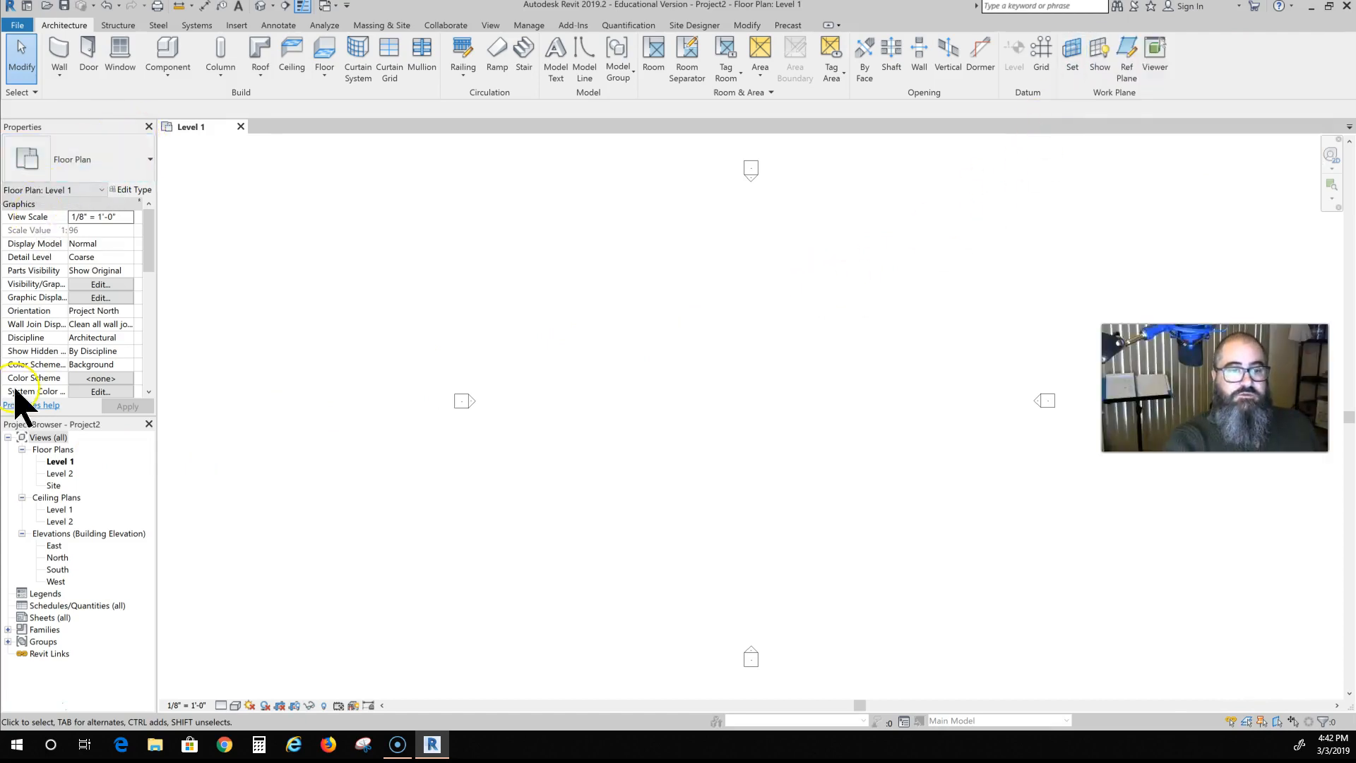
- Close the Project Browser and Properties palettes, and turn both palettes back on
left_click(149, 424)
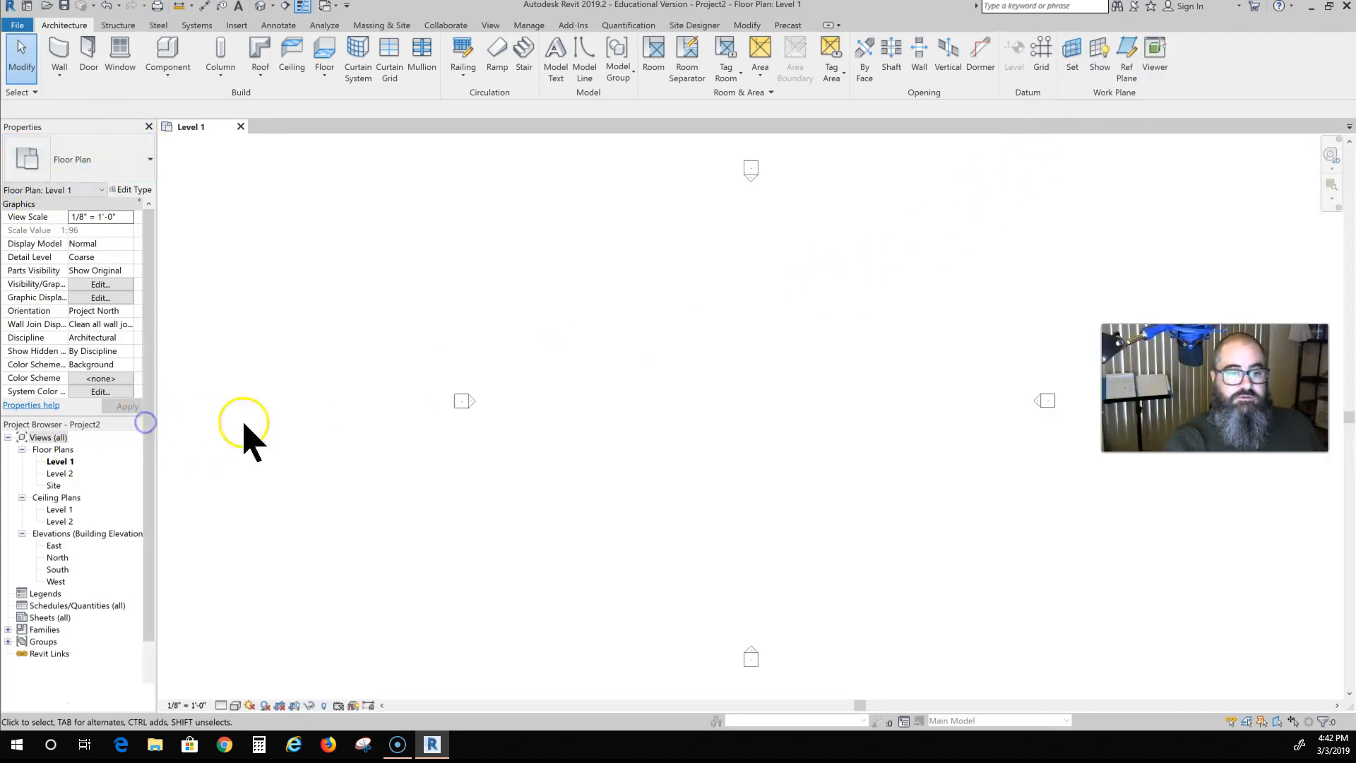
left_click(149, 128)
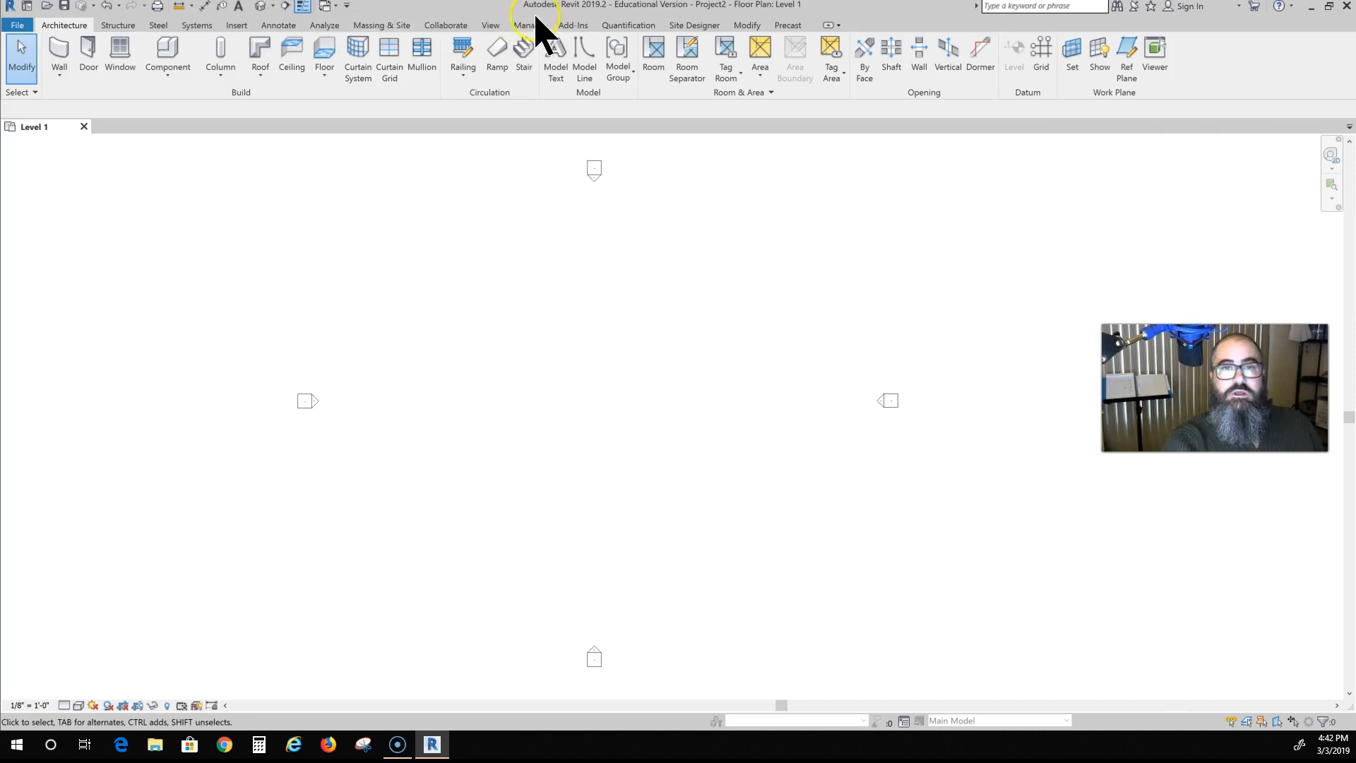
left_click(493, 25)
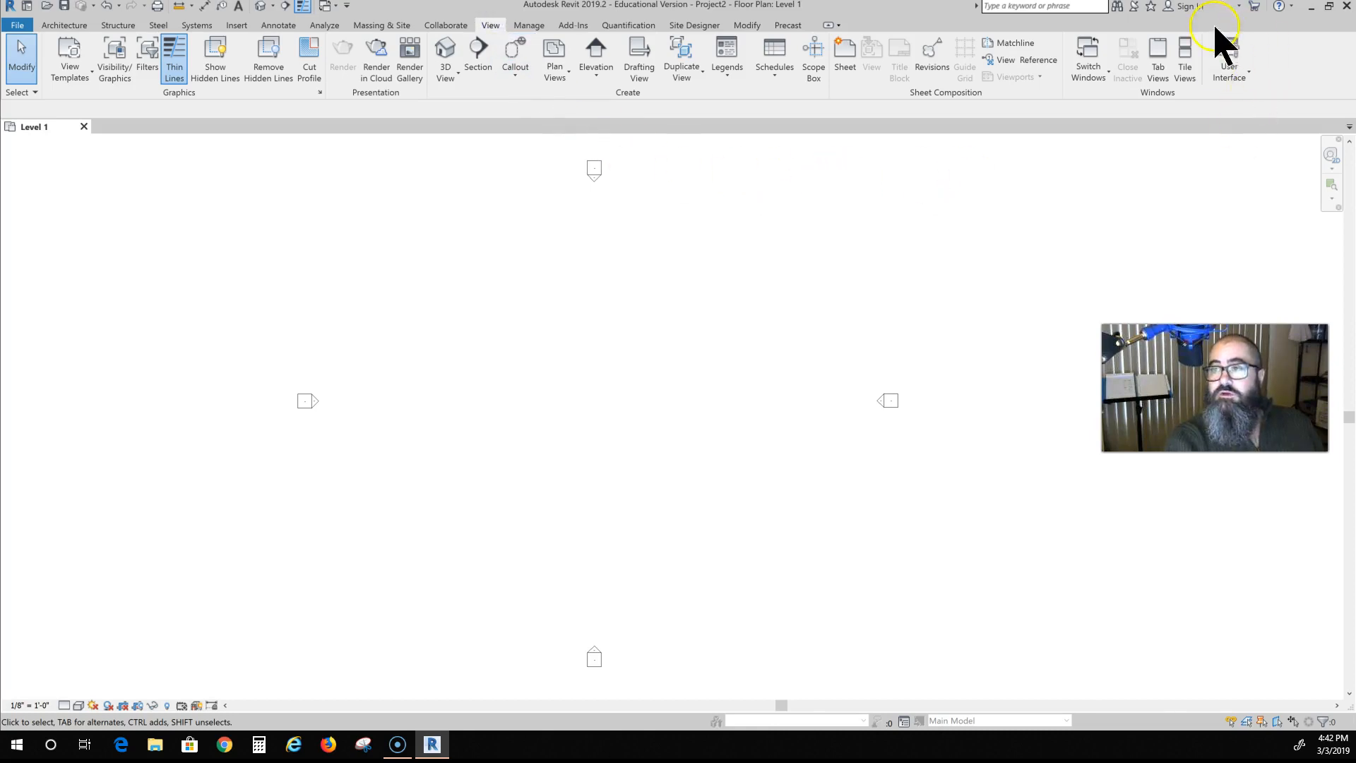
left_click(1229, 62)
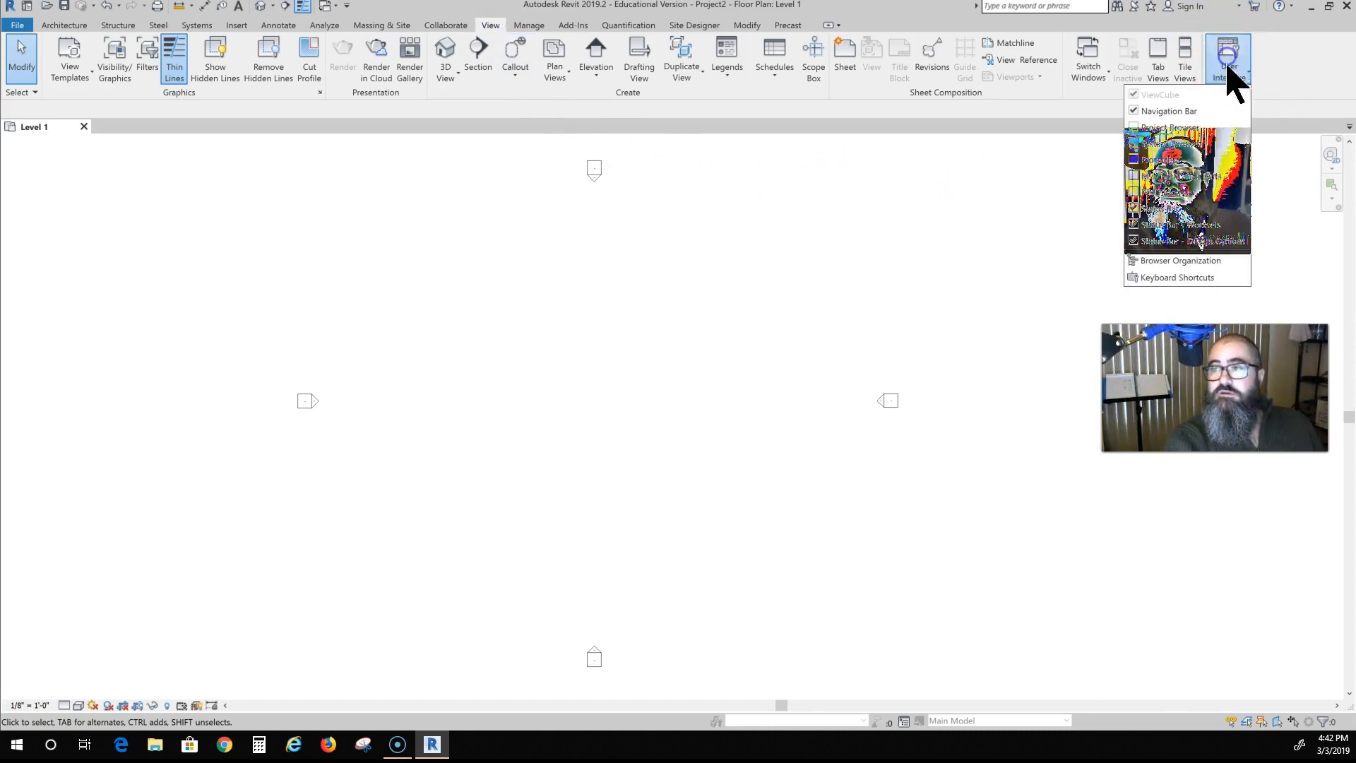
left_click(1139, 128)
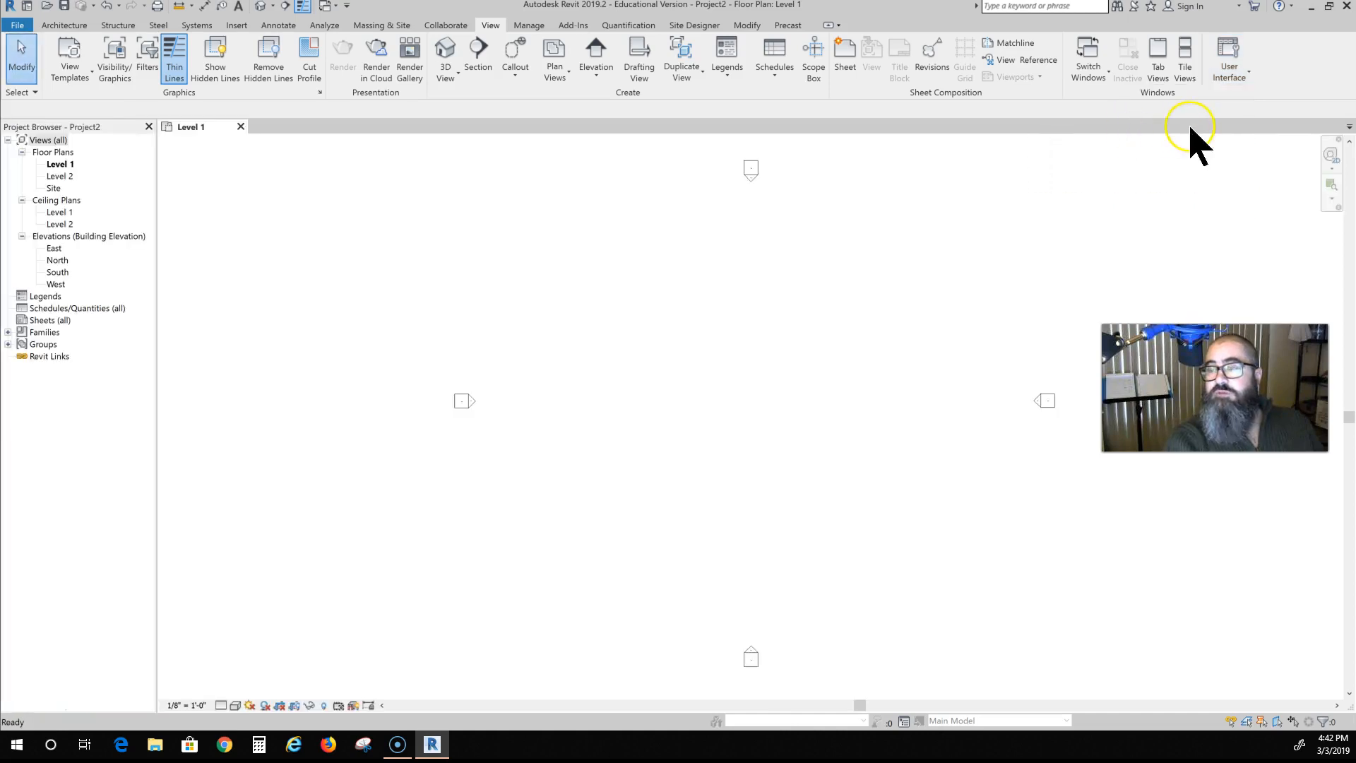
left_click(1237, 71)
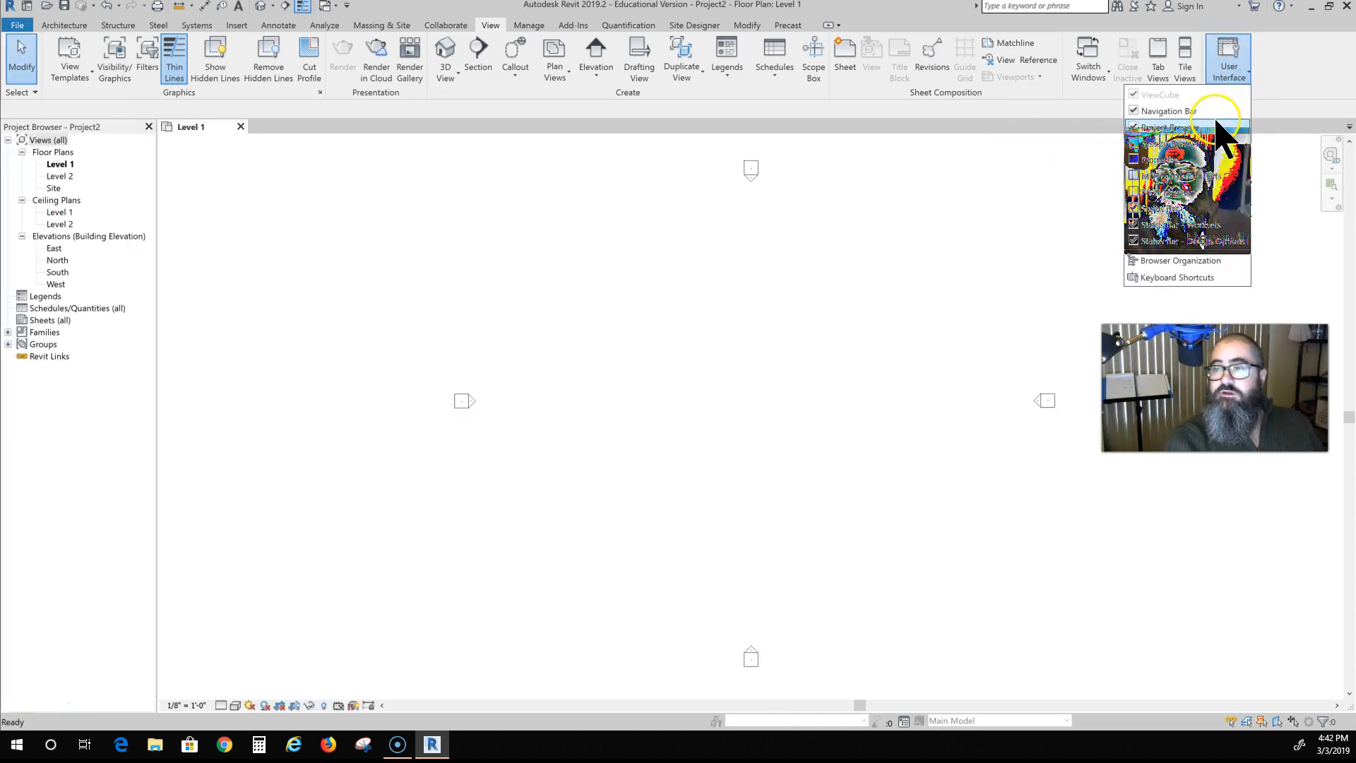
left_click(1141, 162)
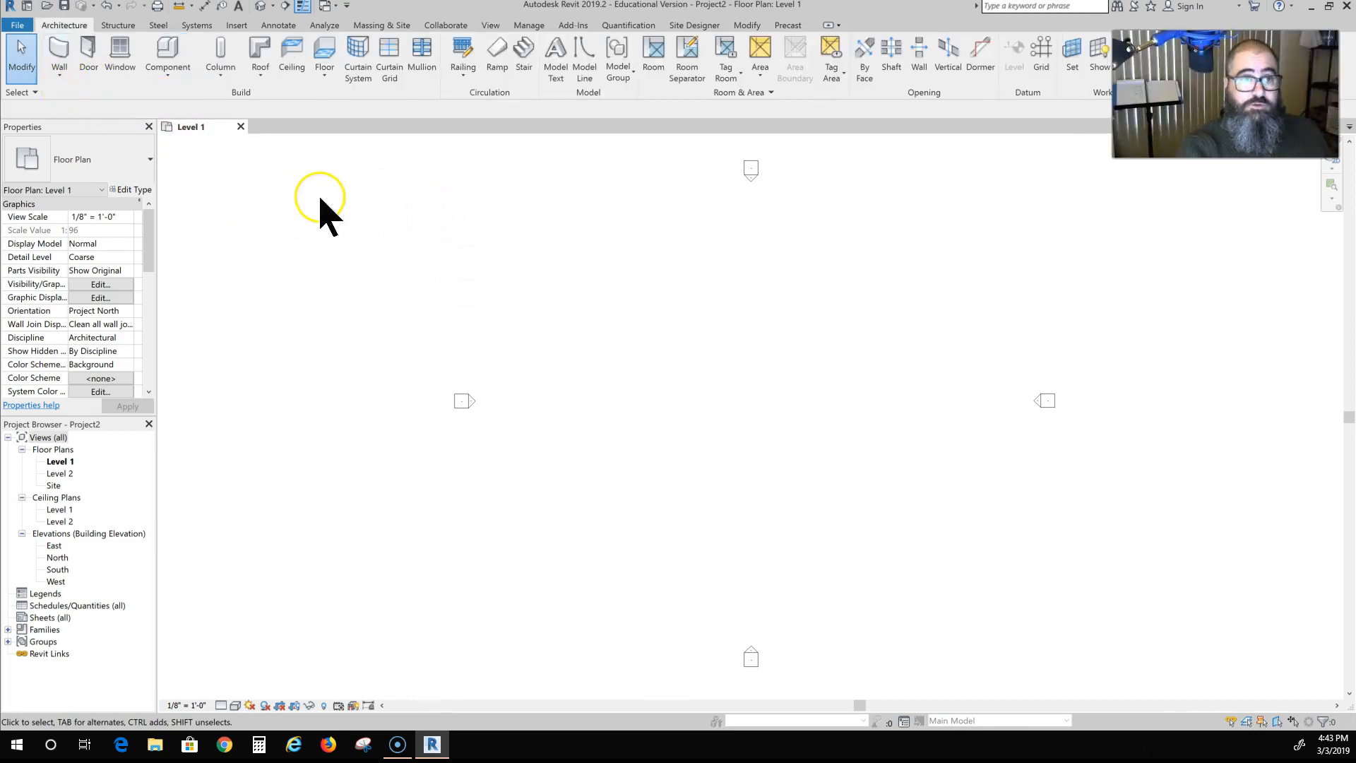
- Start the Wall command and set the wall type to Exterior - Brick on Mtl. Stud
left_click(51, 51)
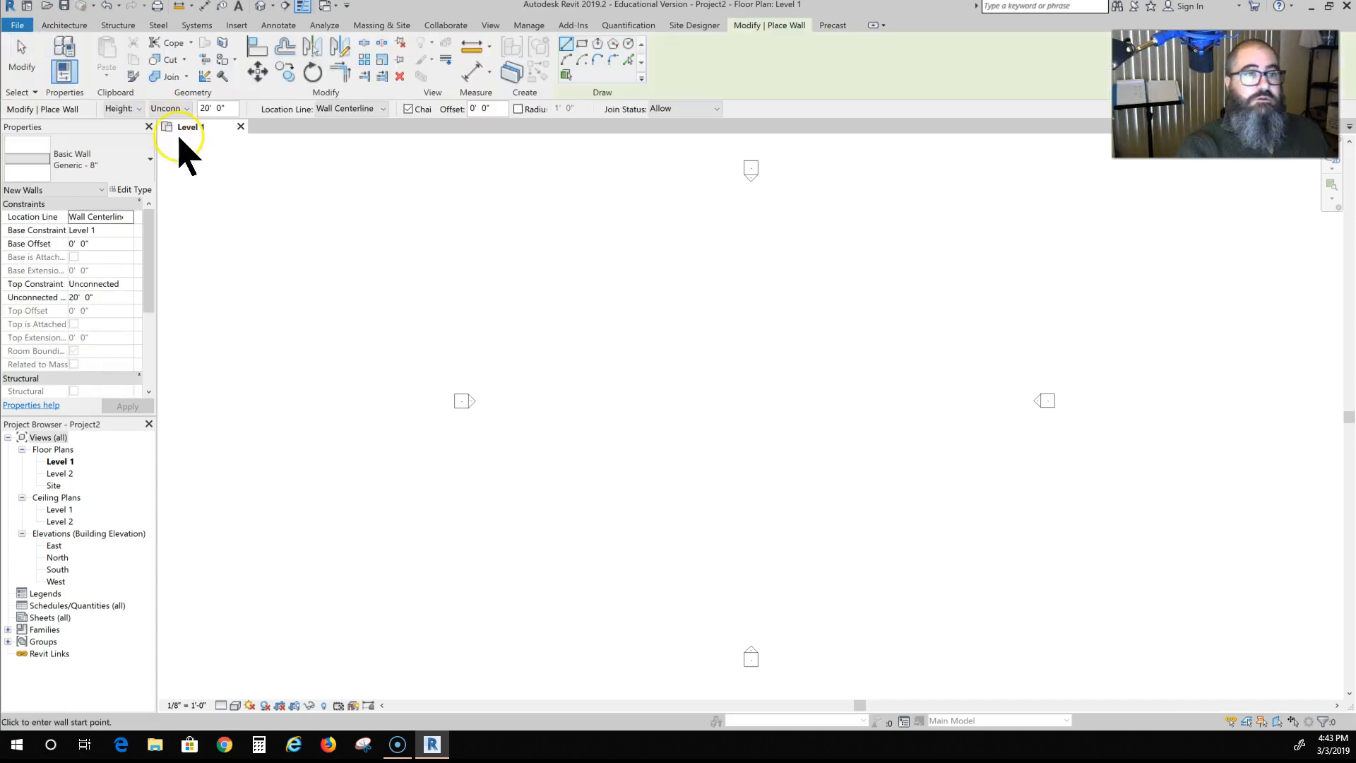
left_click(138, 156)
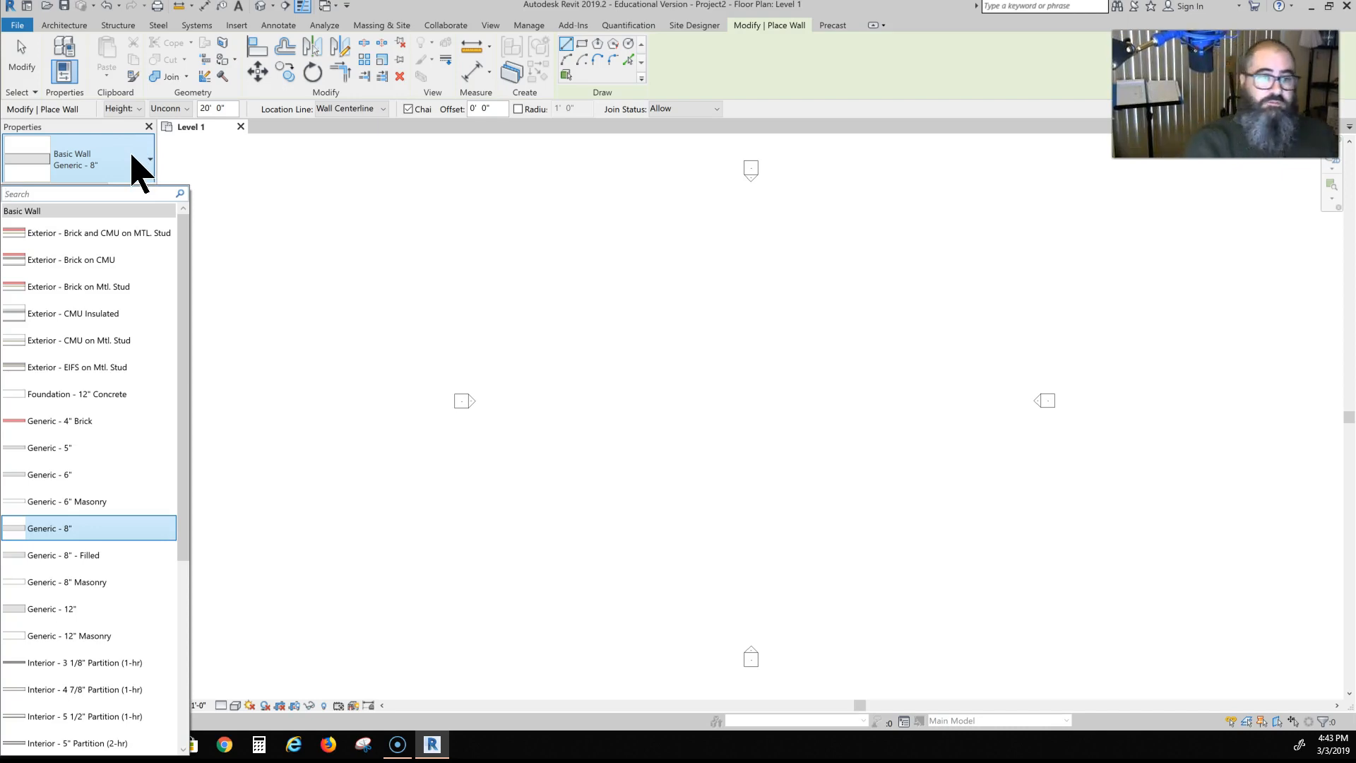
left_click(127, 318)
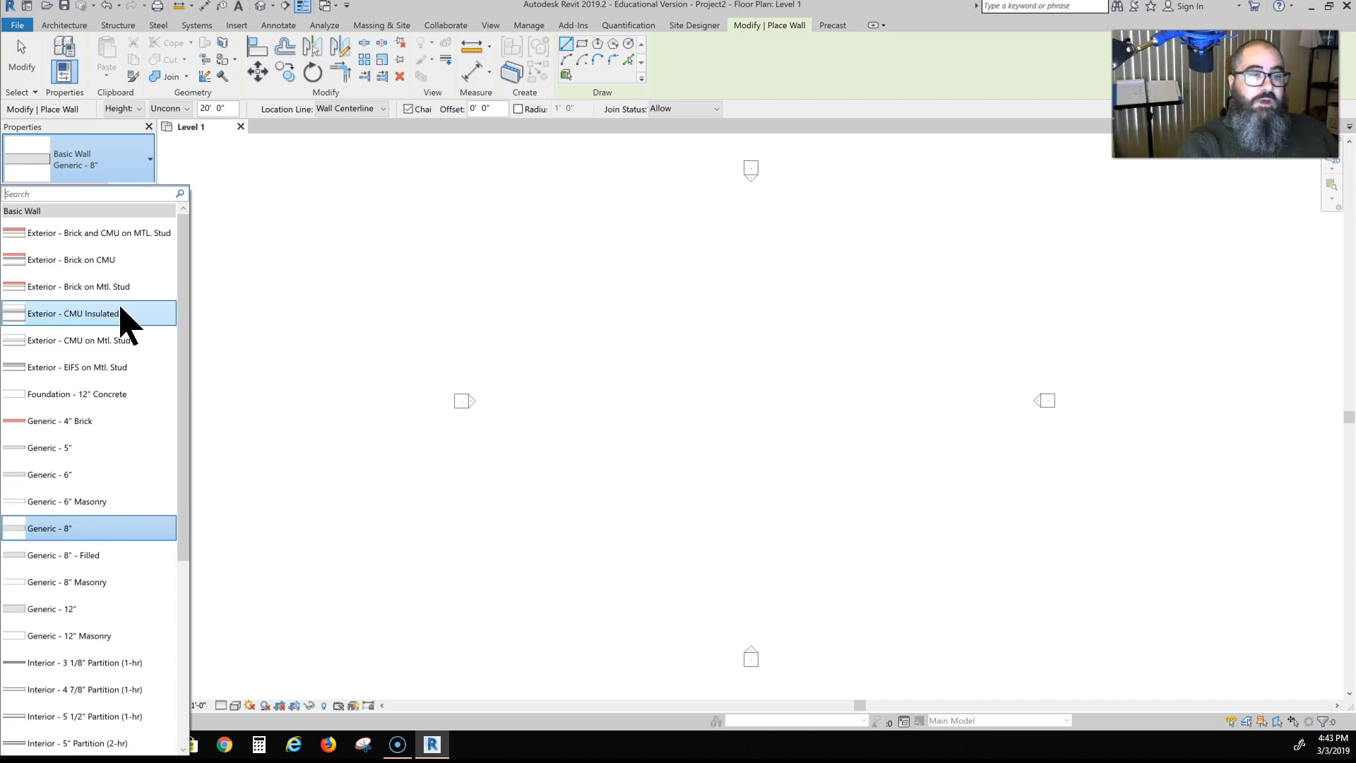
mouse_move(145, 312)
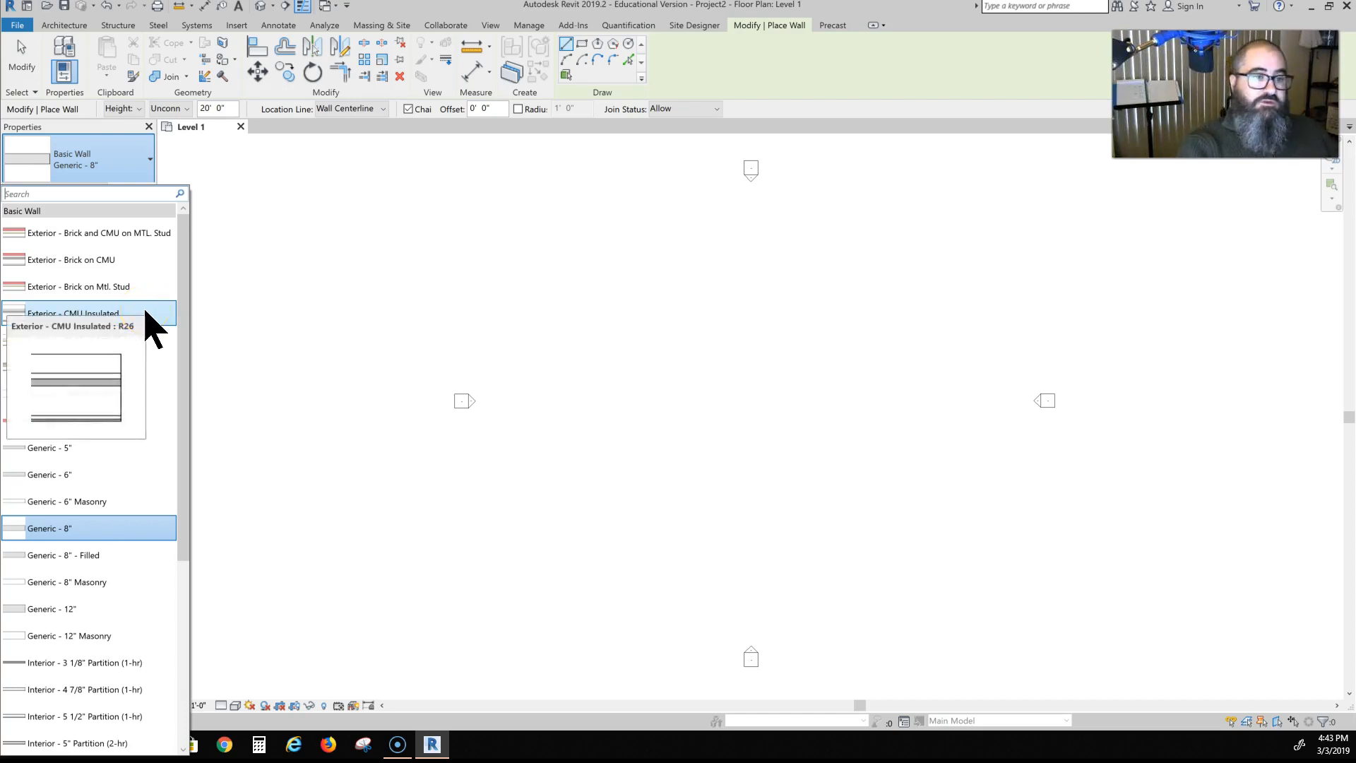
left_click(162, 265)
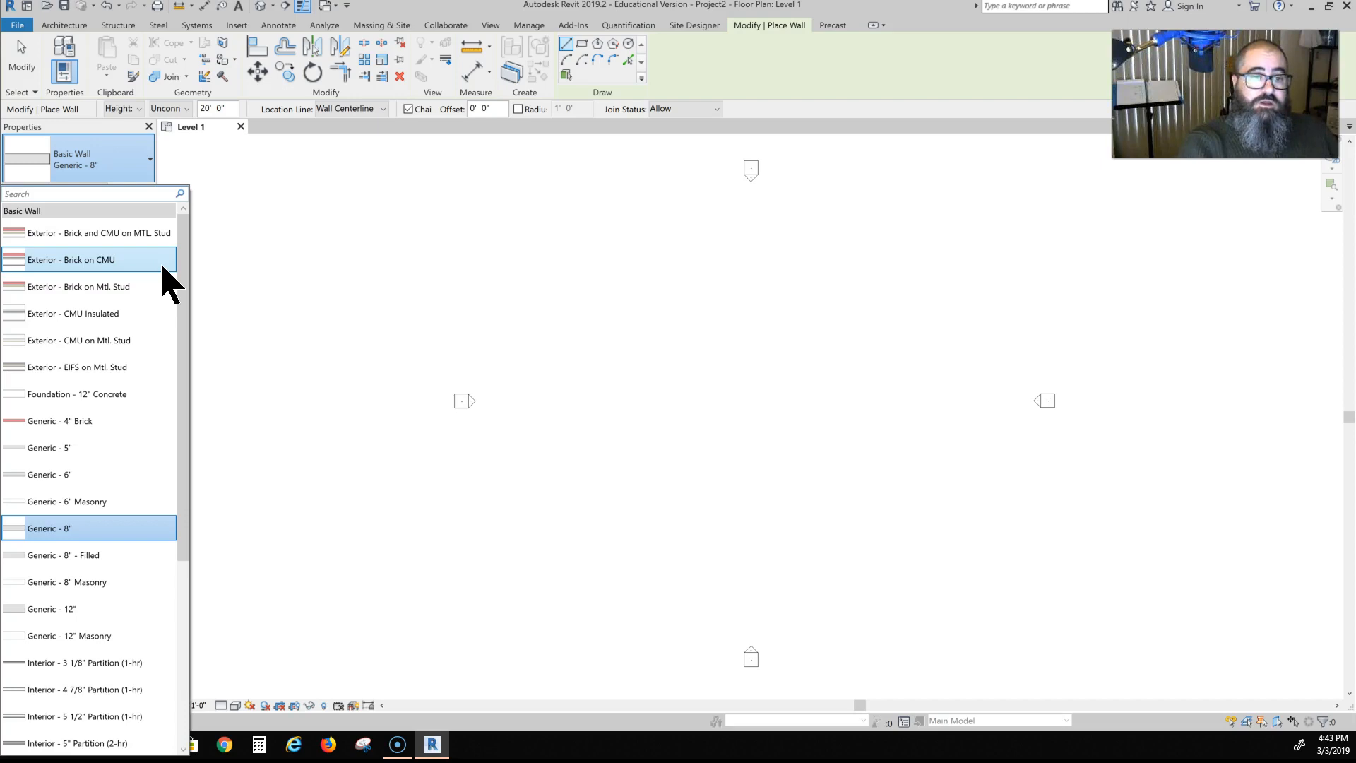
left_click(90, 287)
left_click(90, 289)
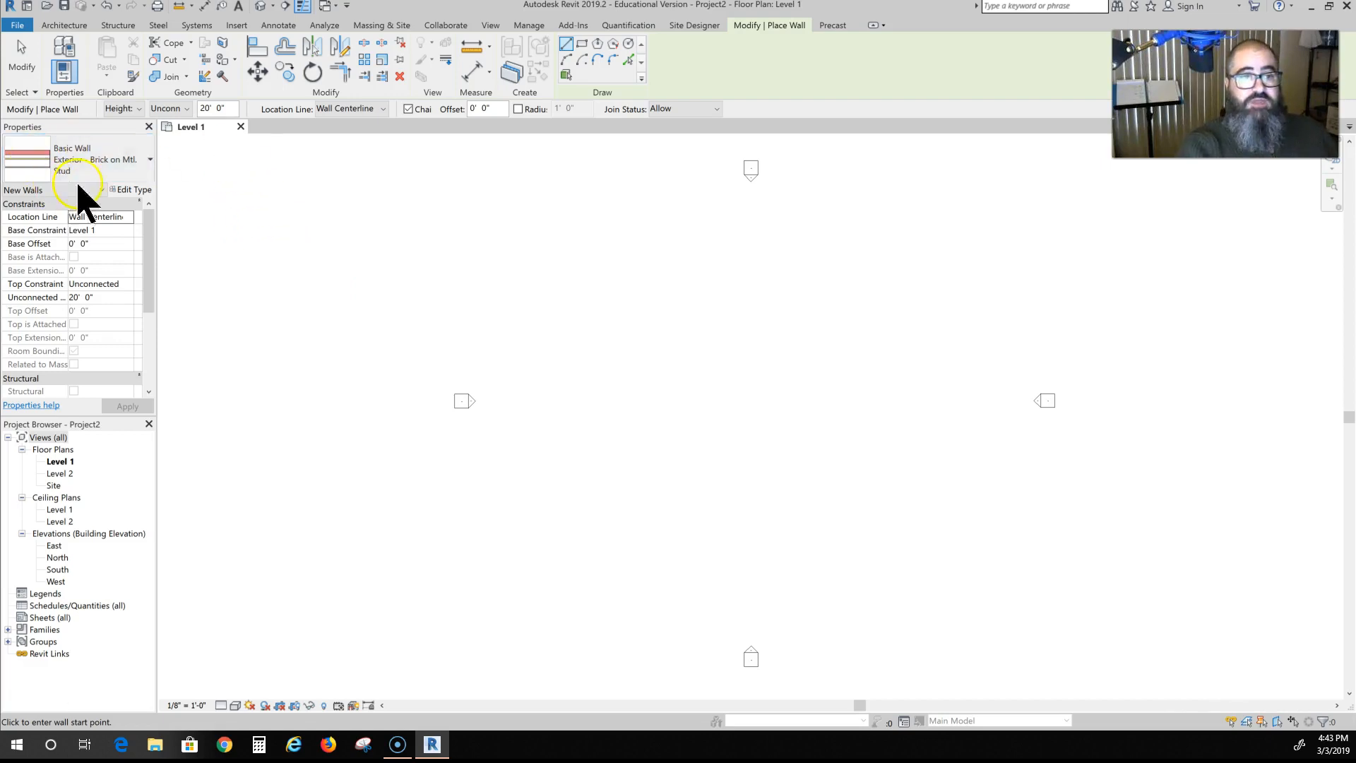
- Duplicate the wall type under the name Exterior - Clapboard on Timber stud
left_click(131, 193)
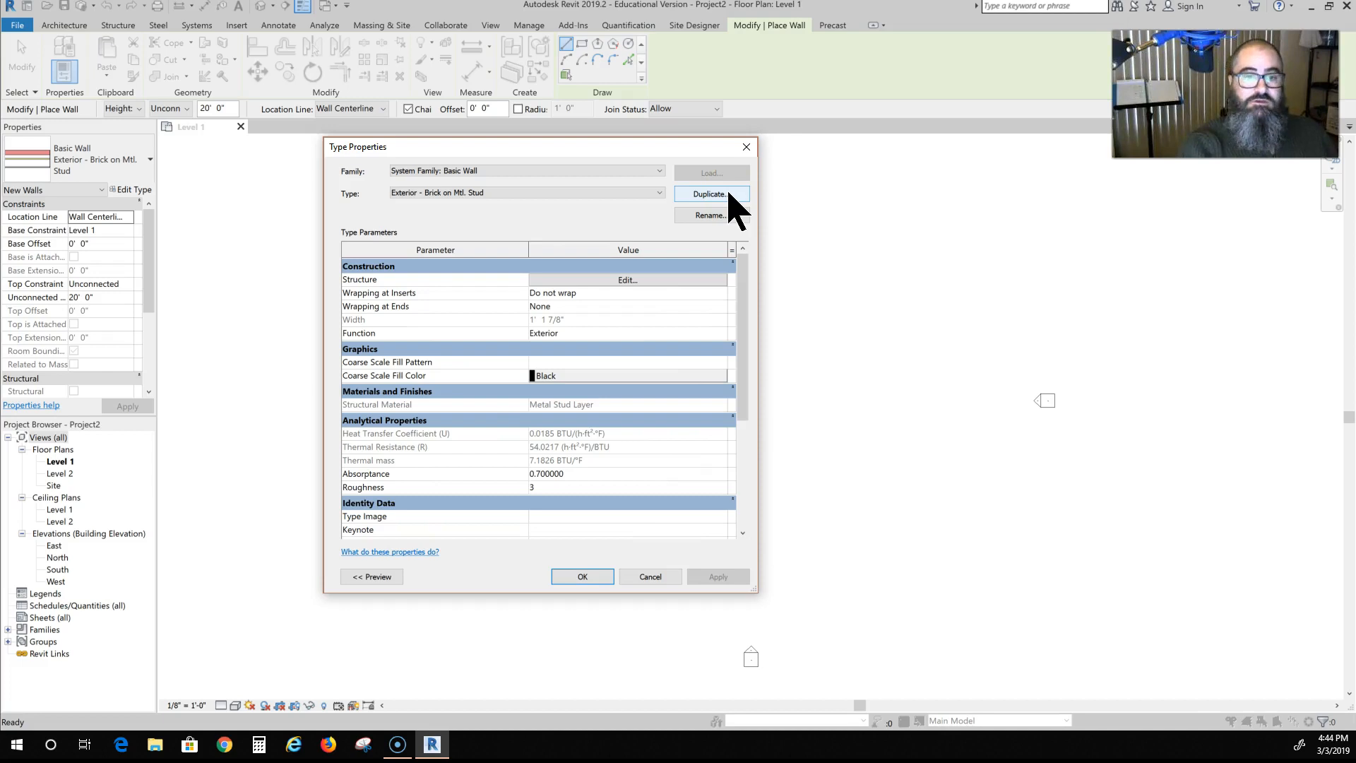
left_click(710, 194)
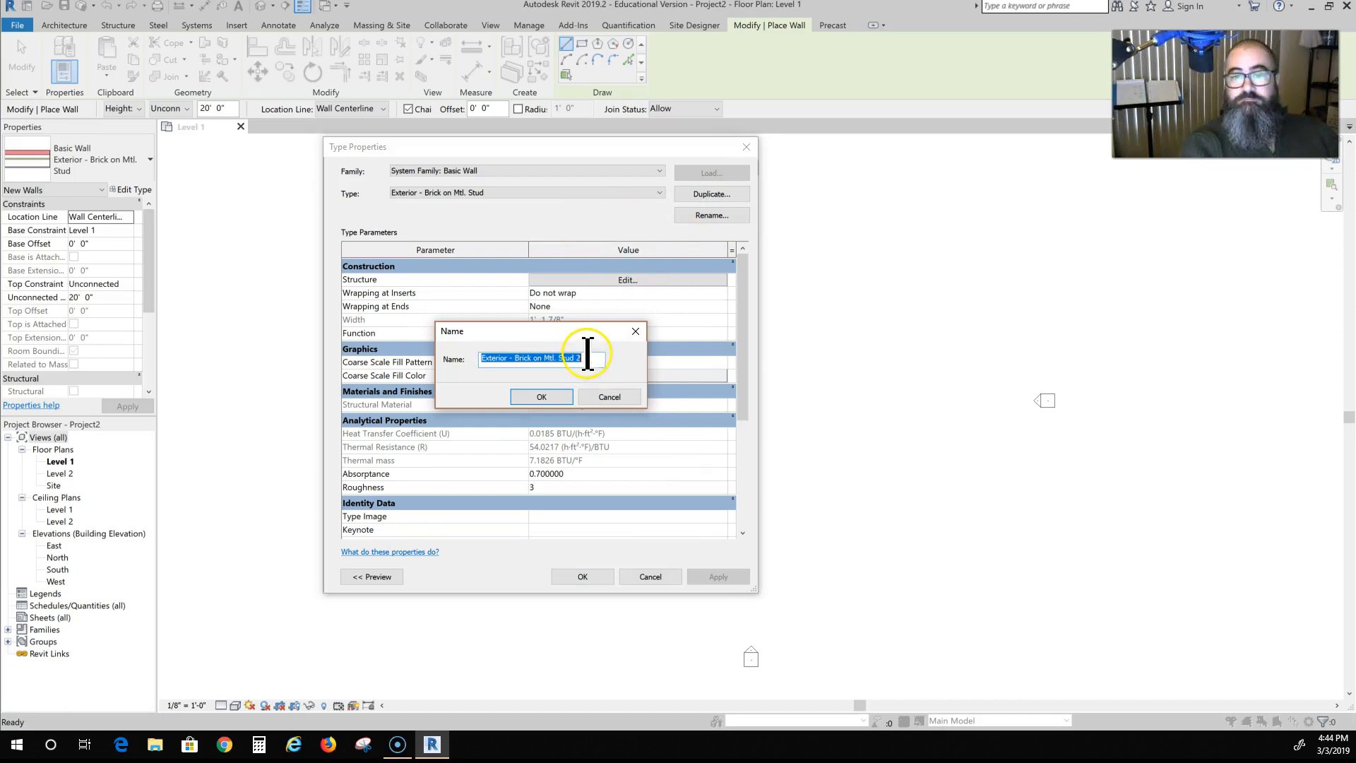
left_click_drag(582, 357, 514, 361)
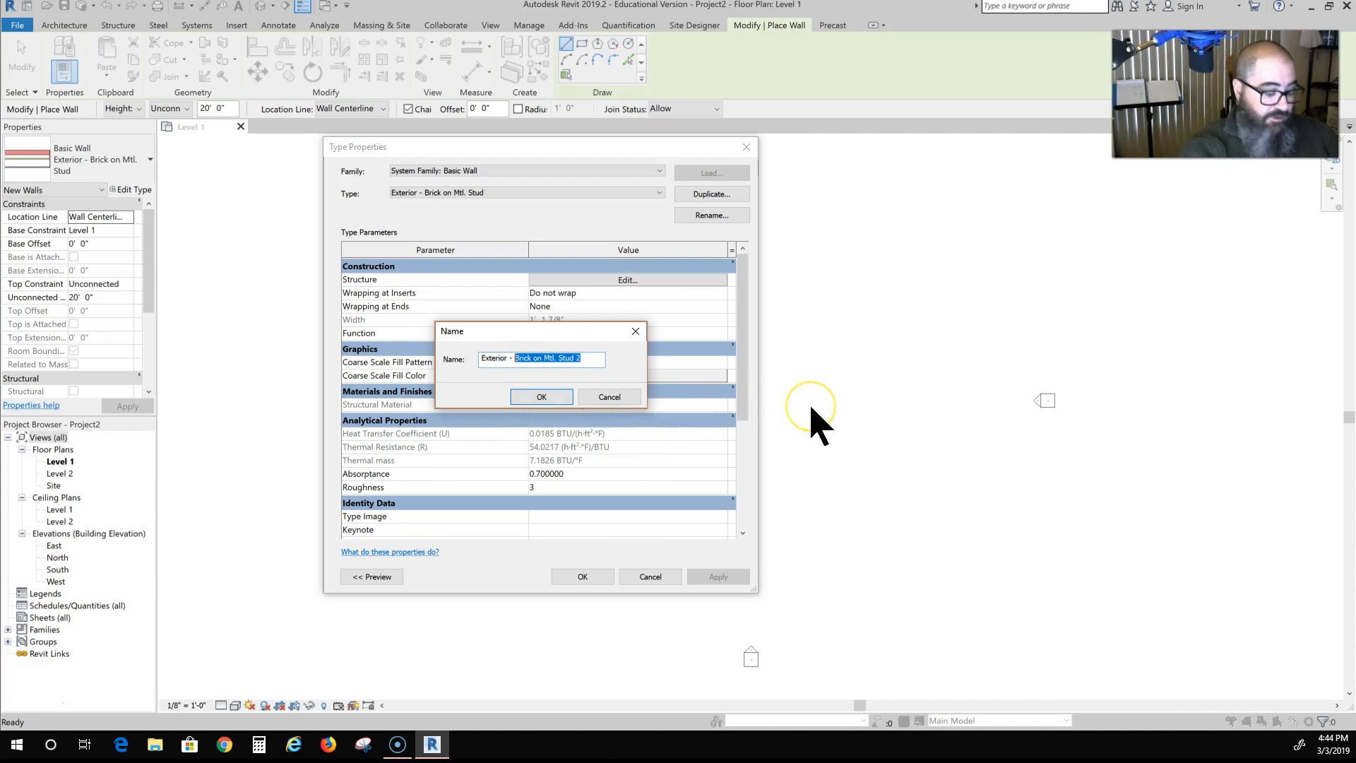
type("Clapboard")
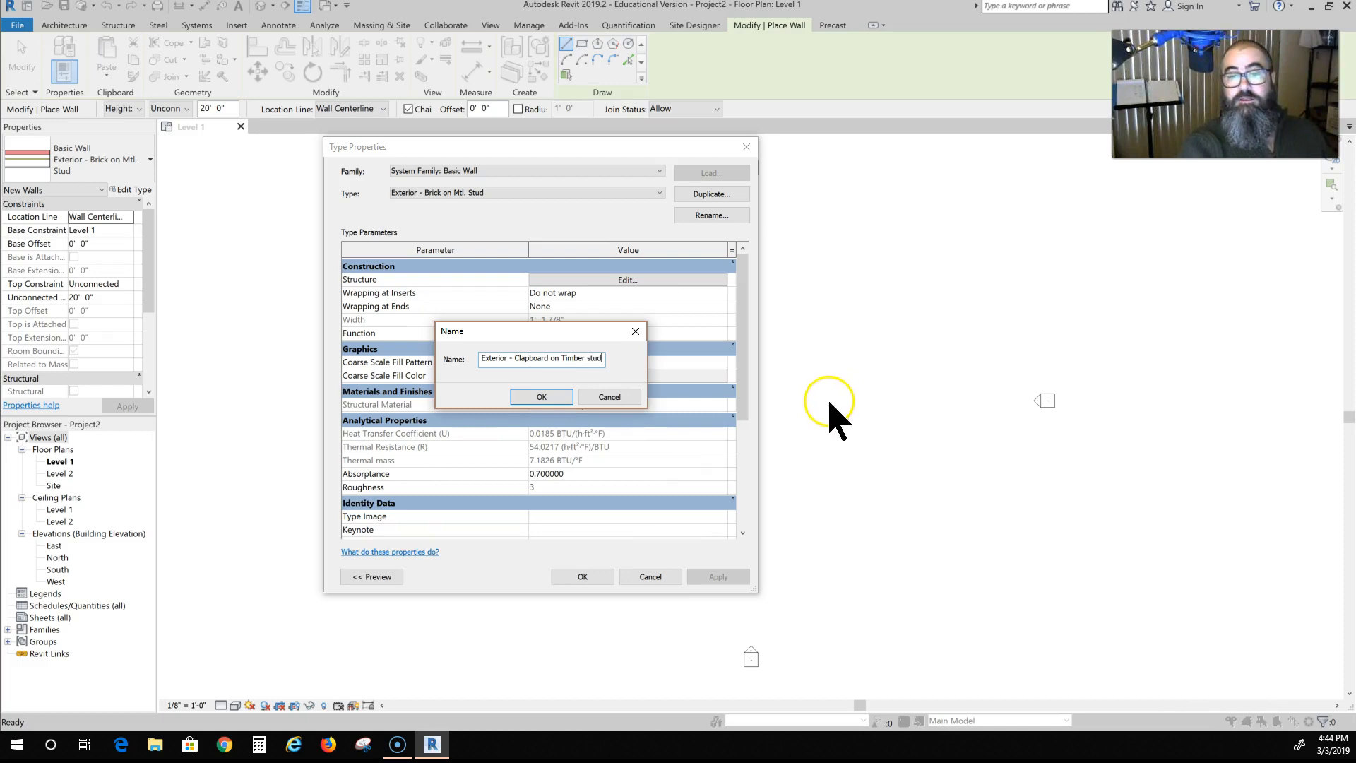
left_click(550, 399)
left_click(542, 397)
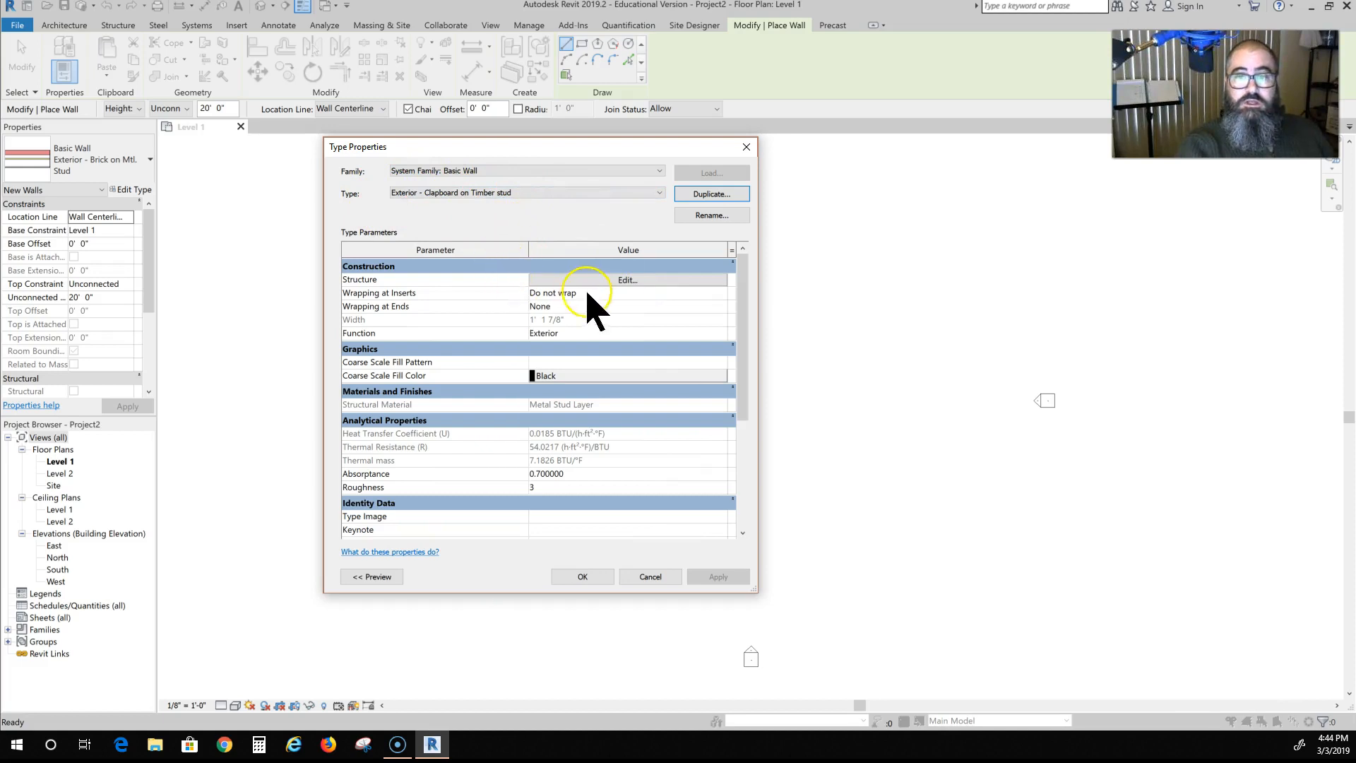
- Open the wall type's structure and create a new material for the exterior Finish 1 [4] layer
left_click(616, 281)
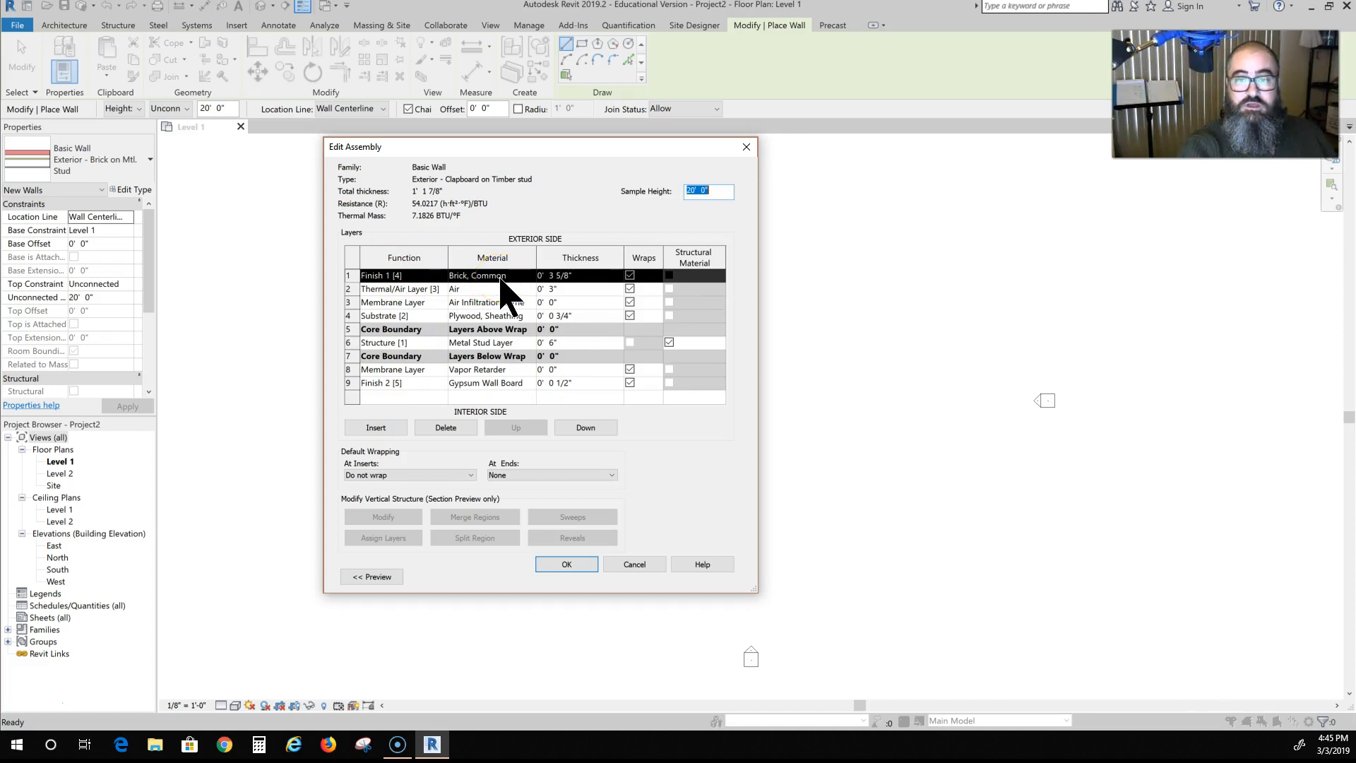
left_click(526, 275)
left_click(530, 274)
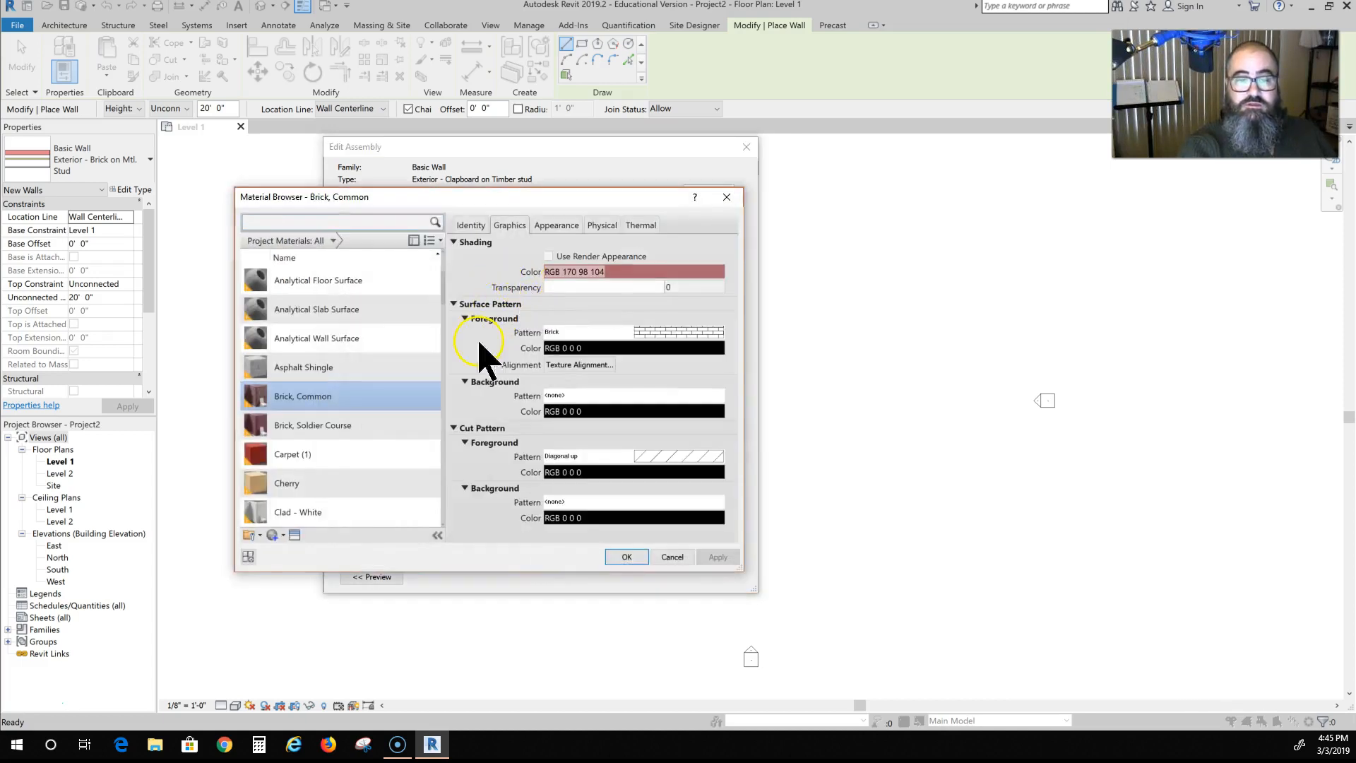
left_click(279, 536)
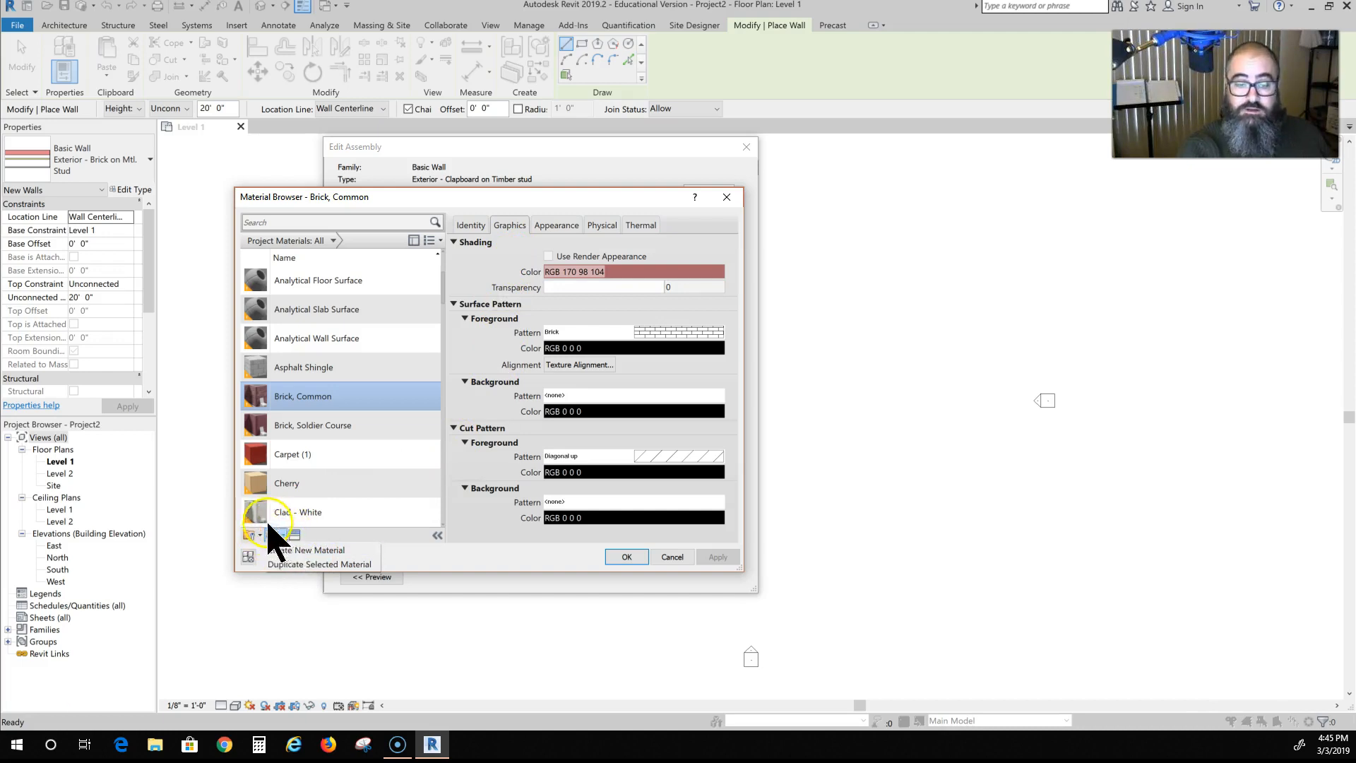
left_click(334, 548)
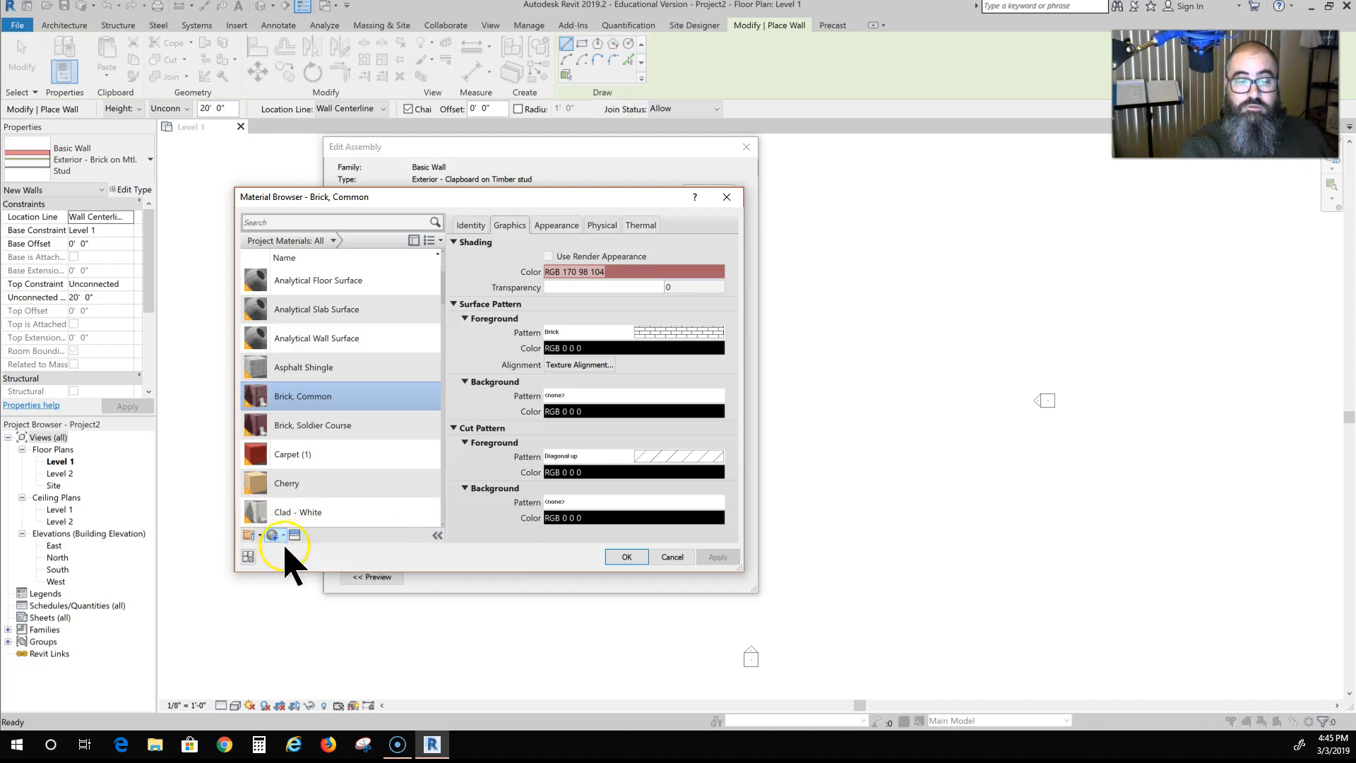
left_click(281, 537)
left_click(310, 548)
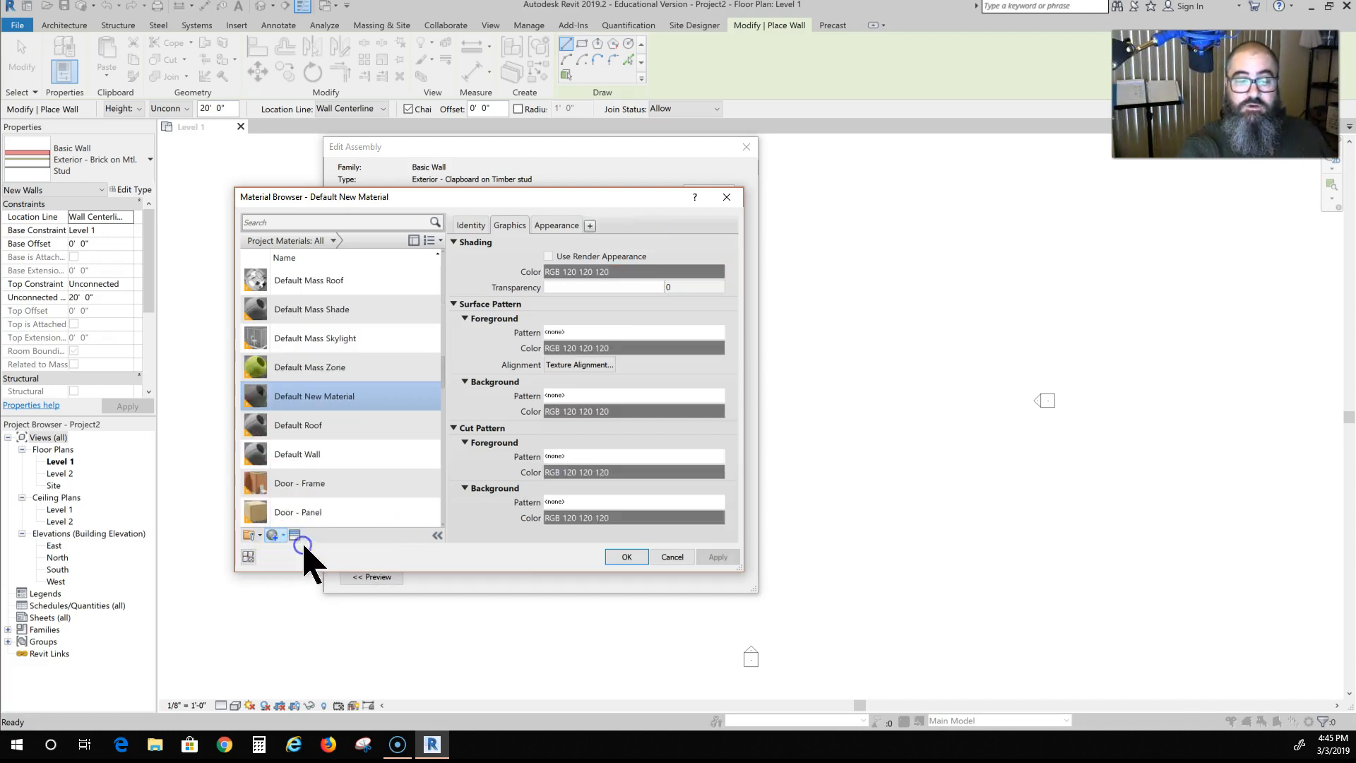
- Rename the new material as Tan Clap Board and show its graphics settings
left_click(471, 224)
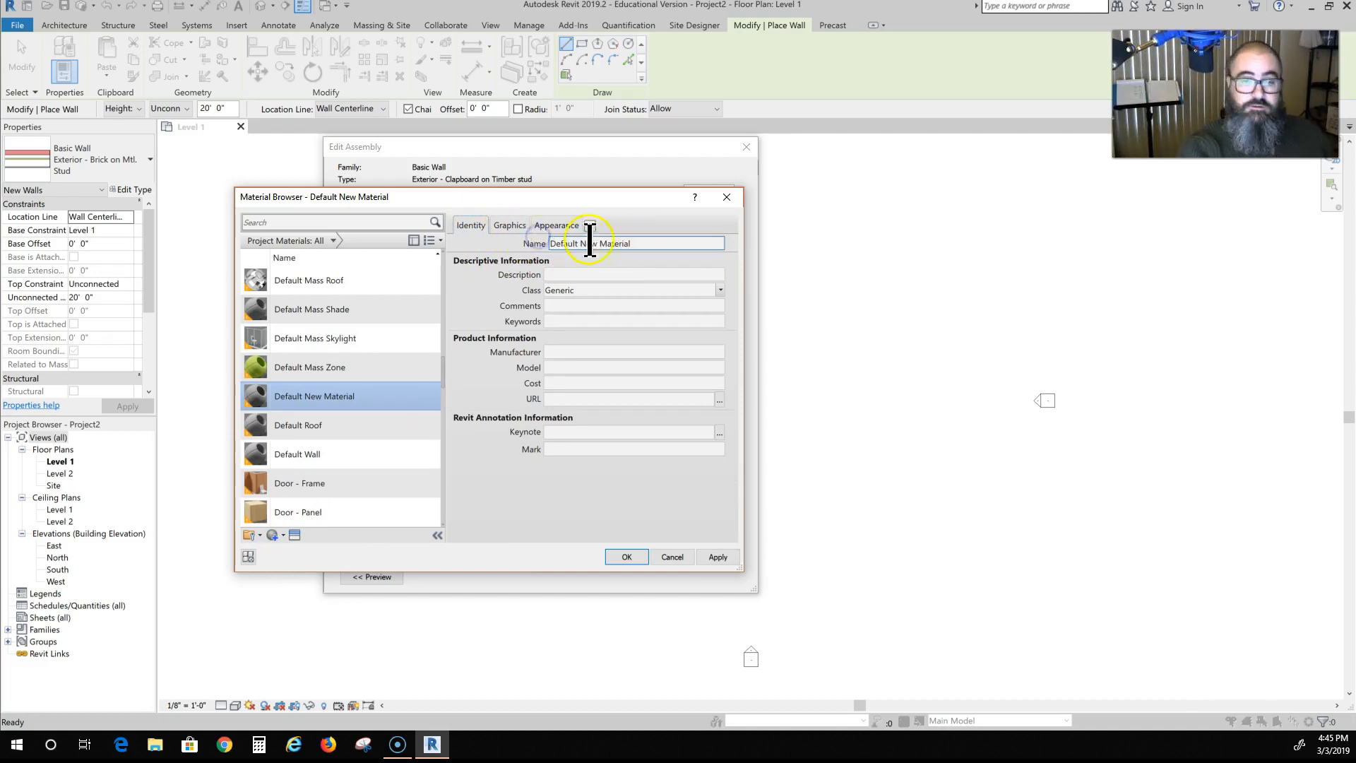
left_click_drag(642, 243, 515, 243)
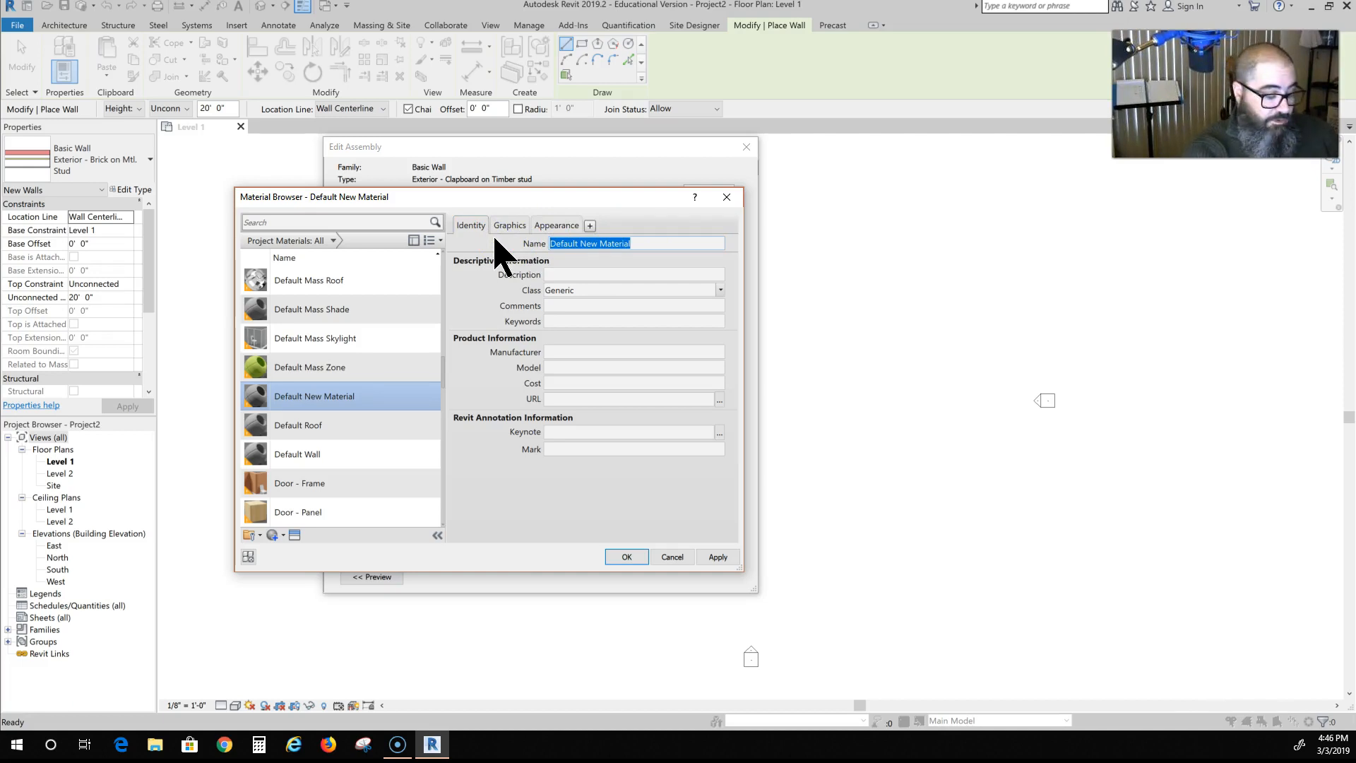
type("Be")
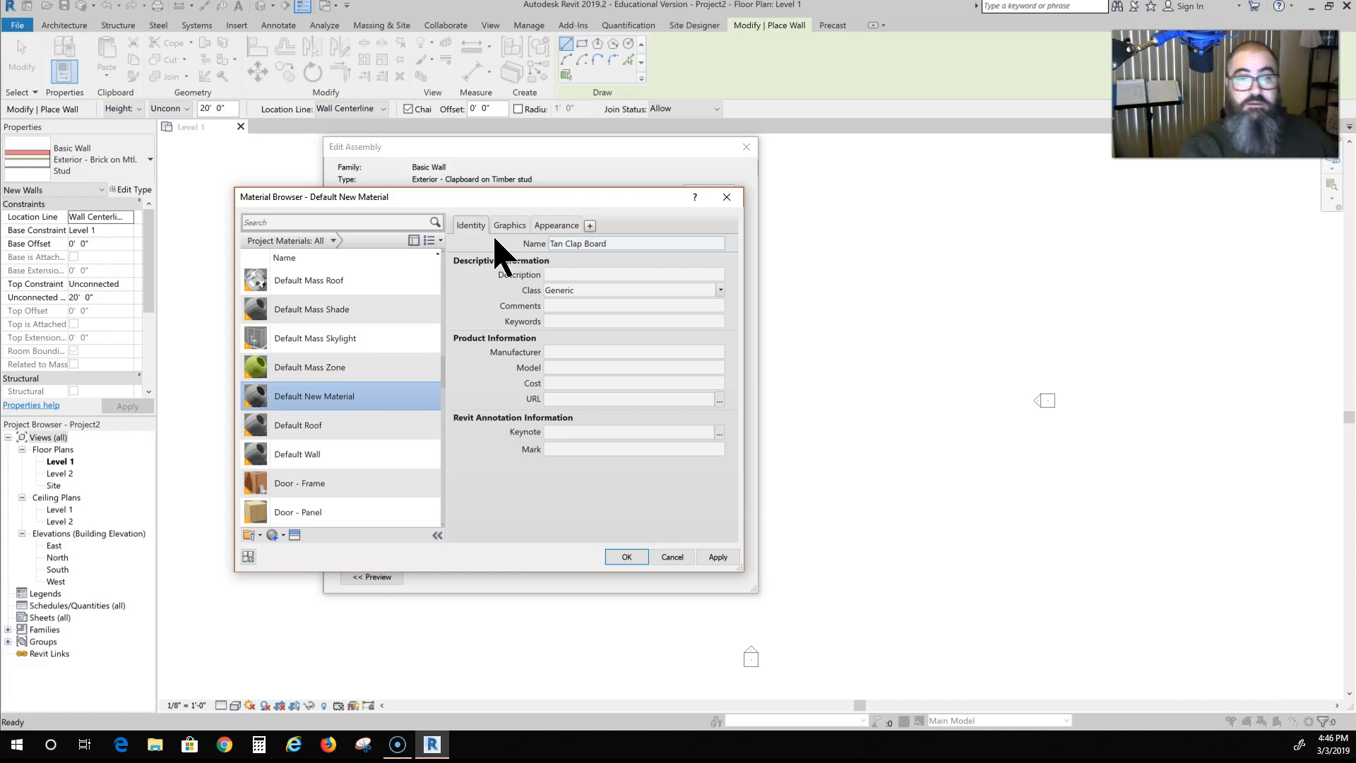
left_click(545, 245)
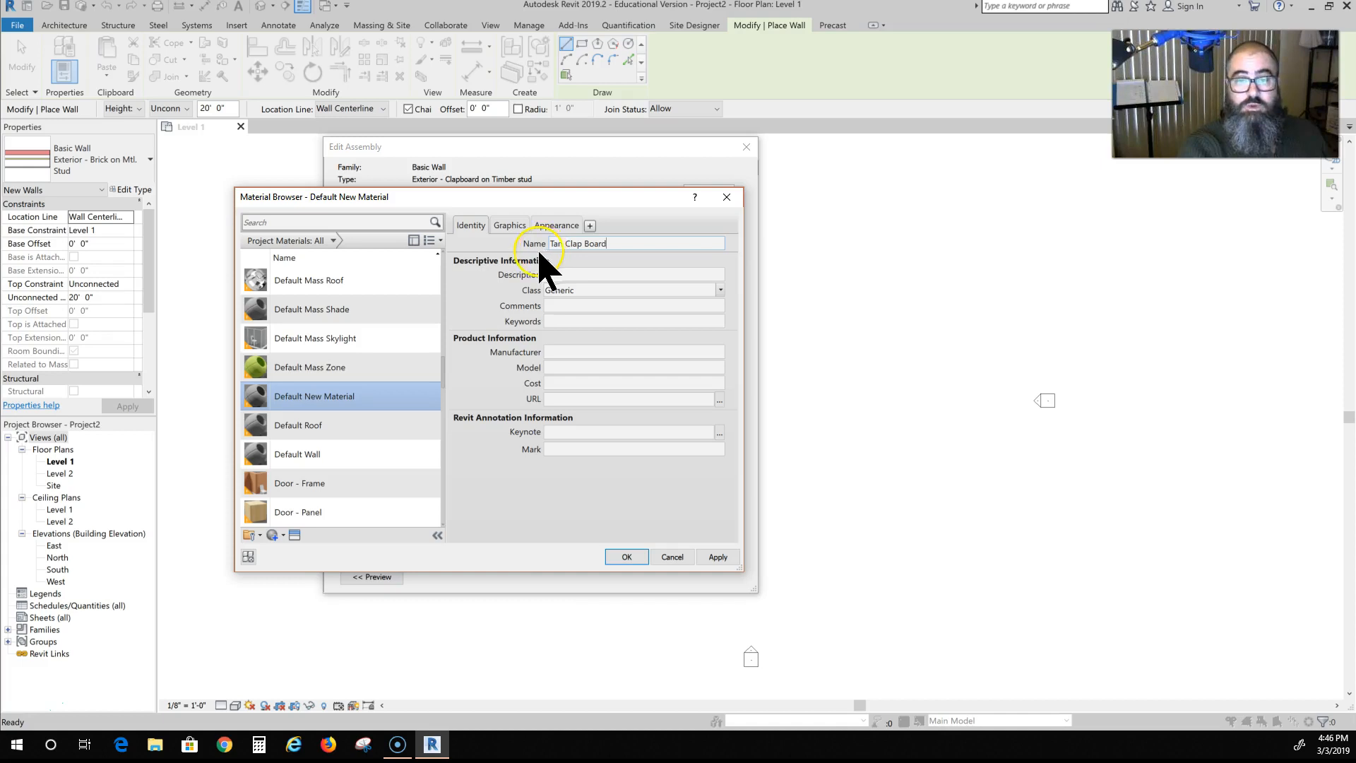
left_click(594, 272)
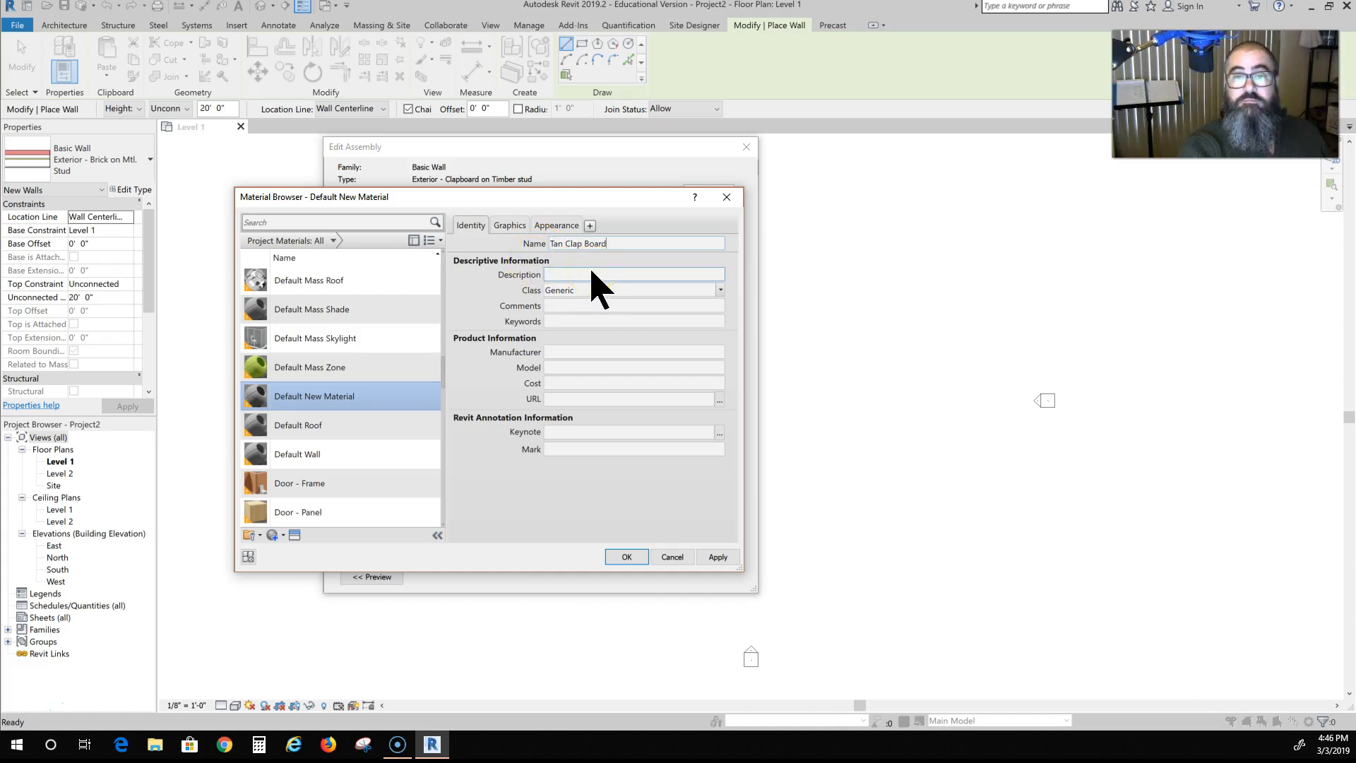
left_click(606, 330)
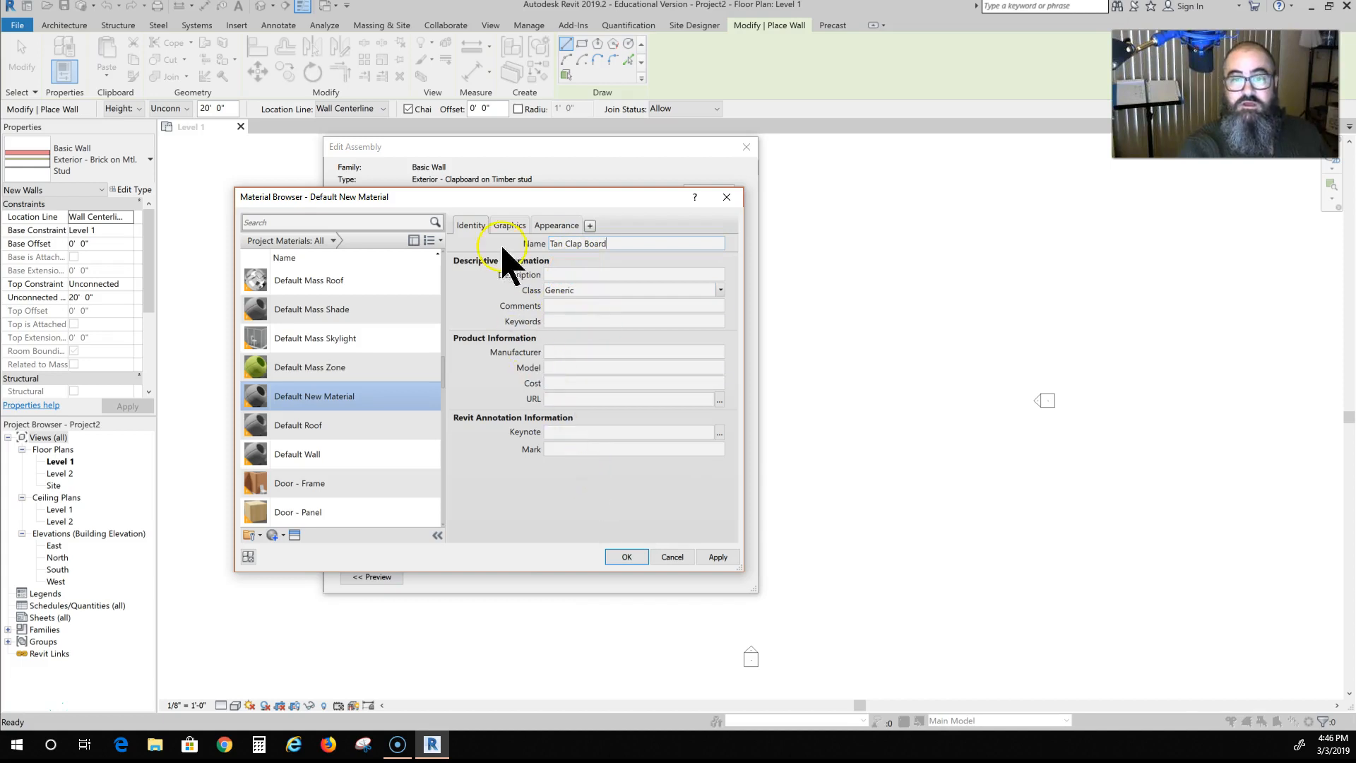
left_click(507, 224)
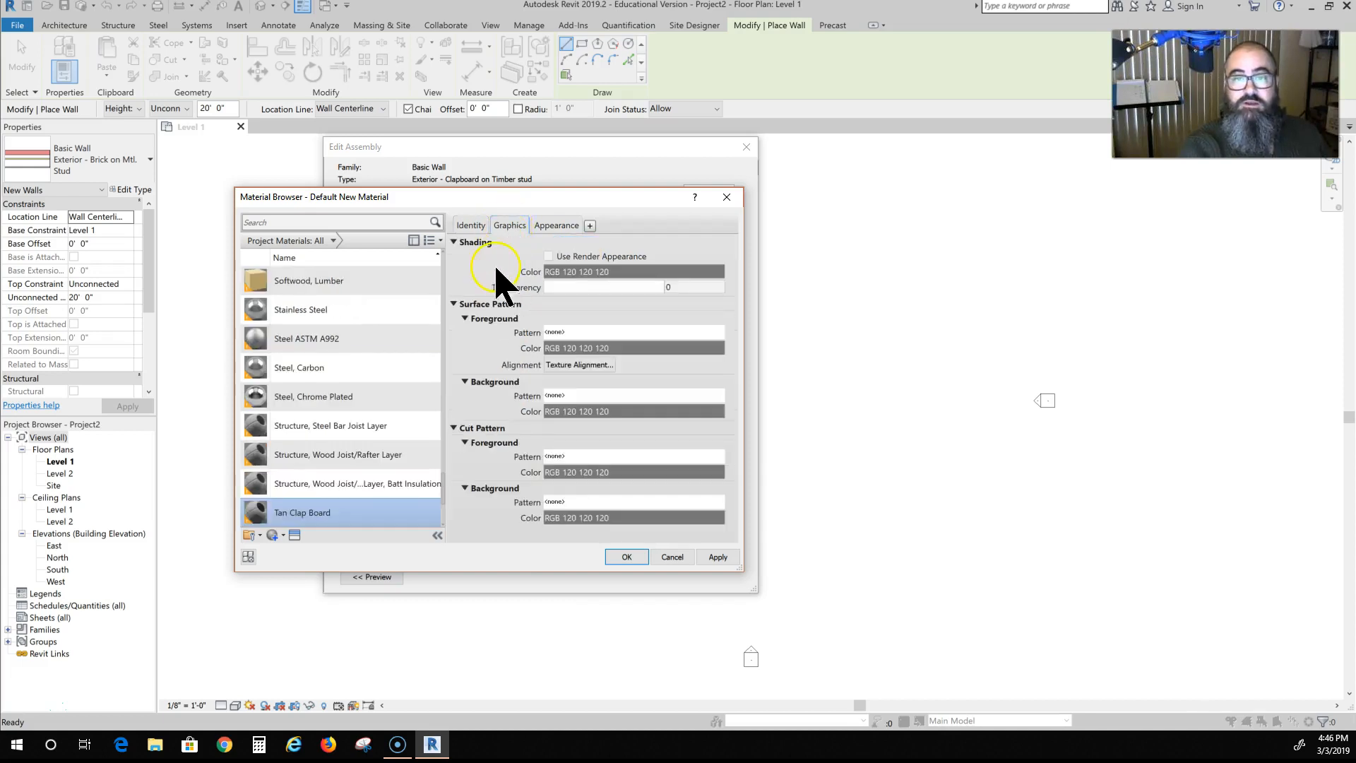
- Open the shading color of the Tan Clap Board material for editing
left_click(469, 225)
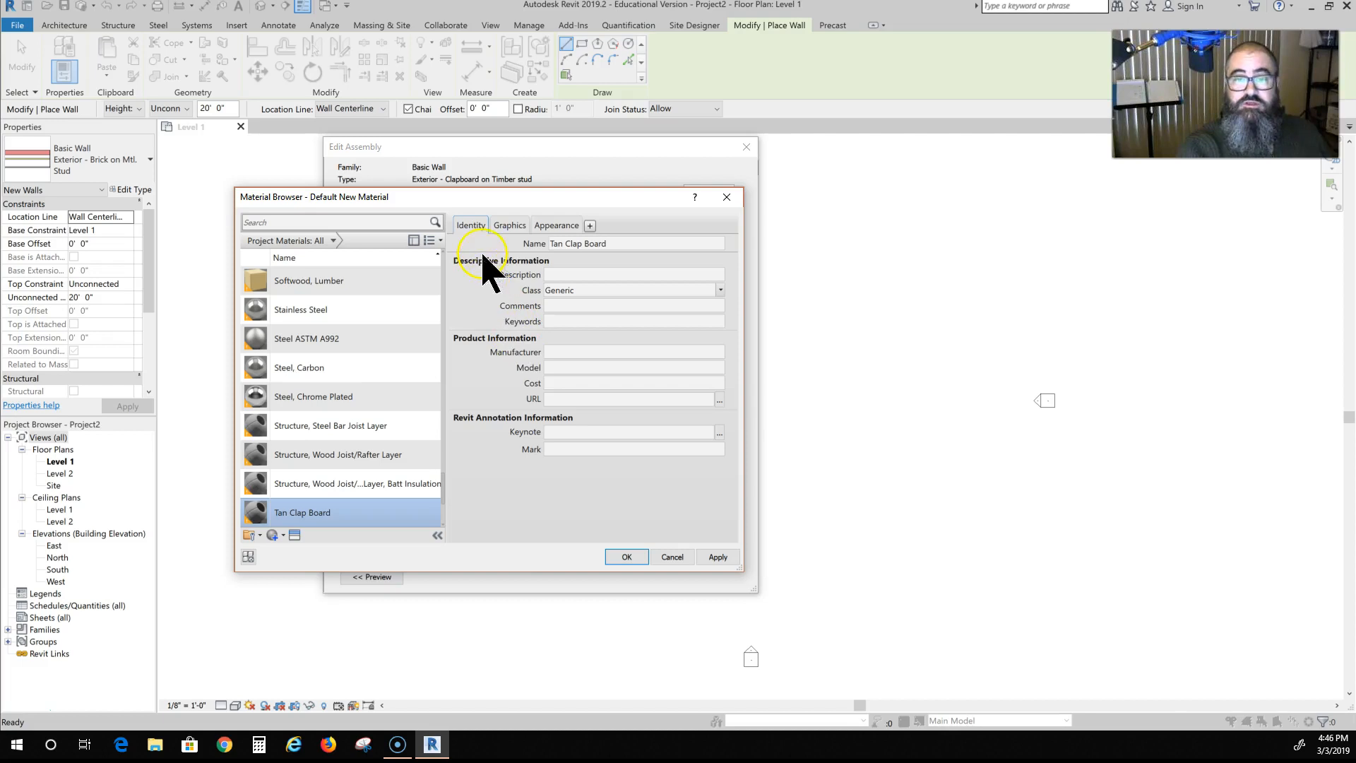
left_click(505, 226)
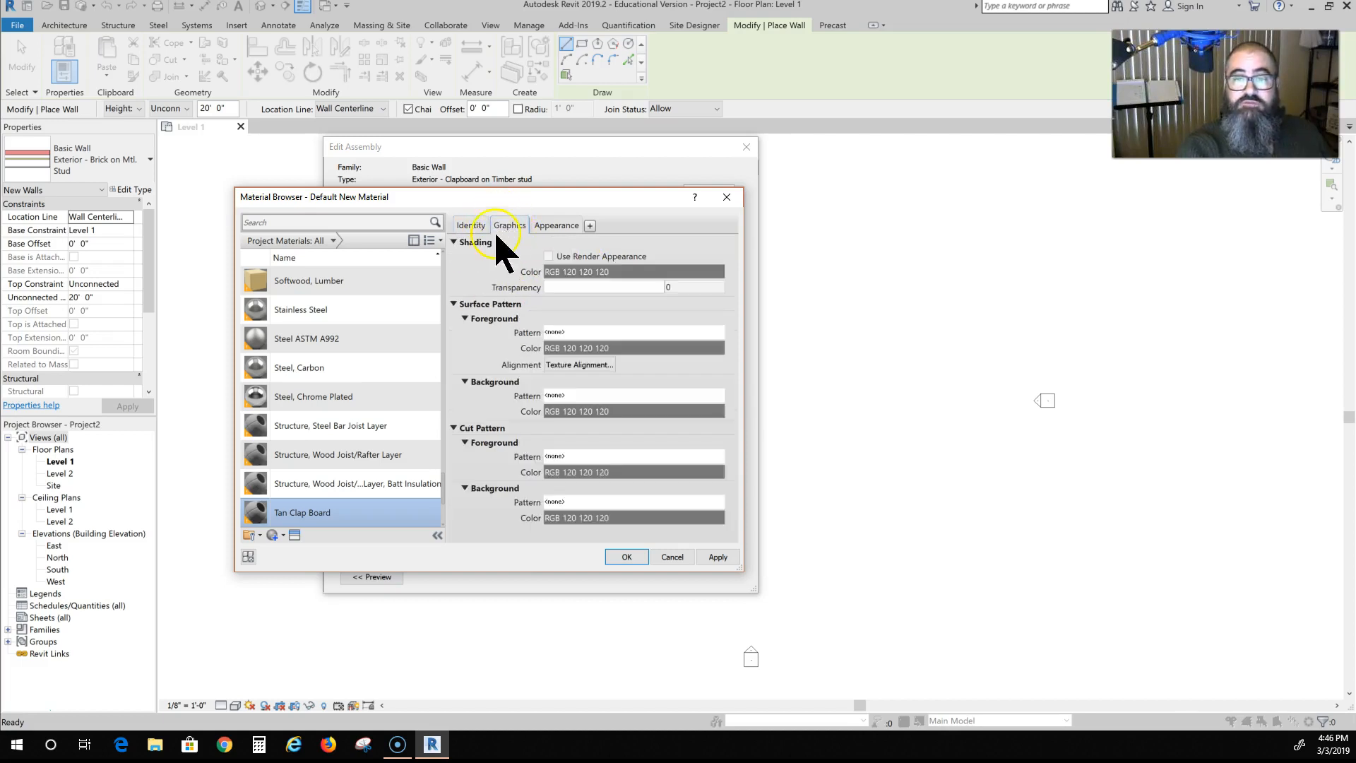
left_click(585, 271)
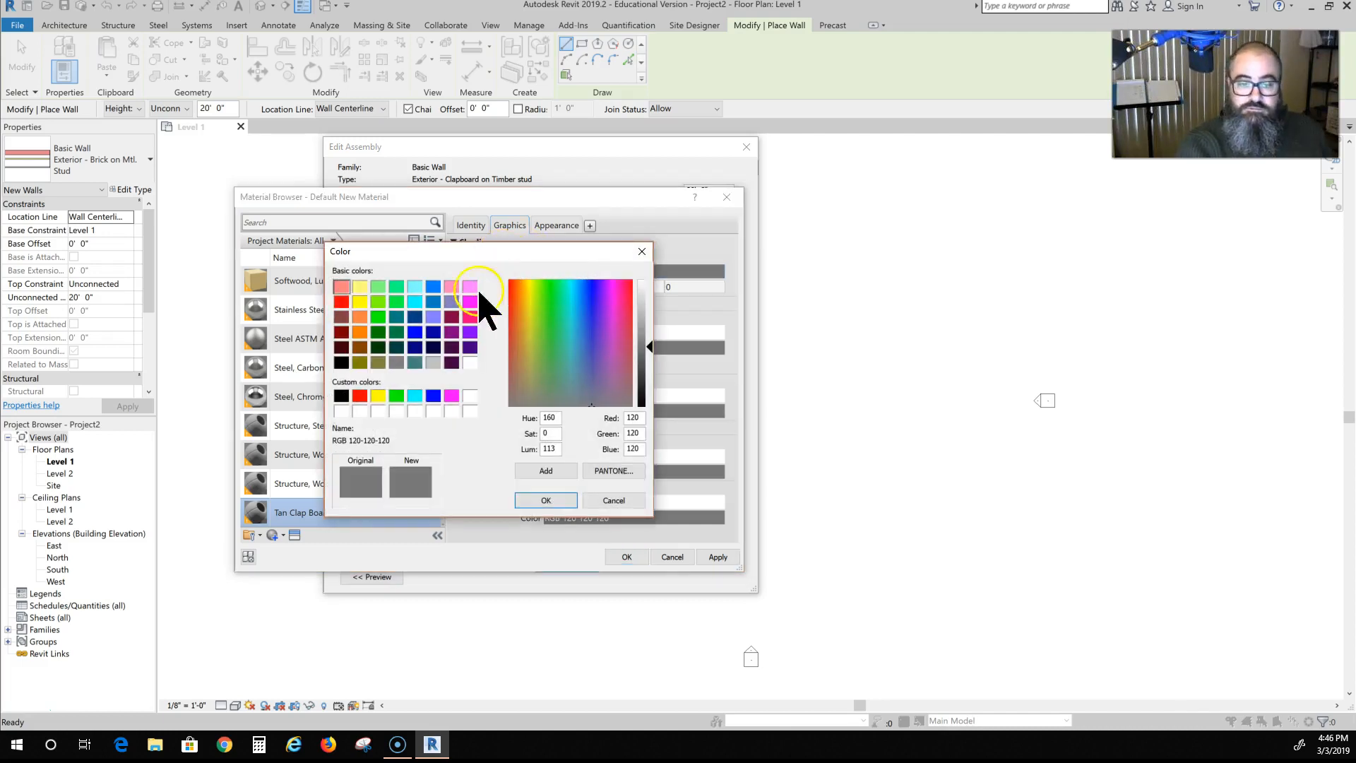
- Try brown basic colors for the material's shading and lighten the chosen brown to RGB 191-096-000
left_click(359, 347)
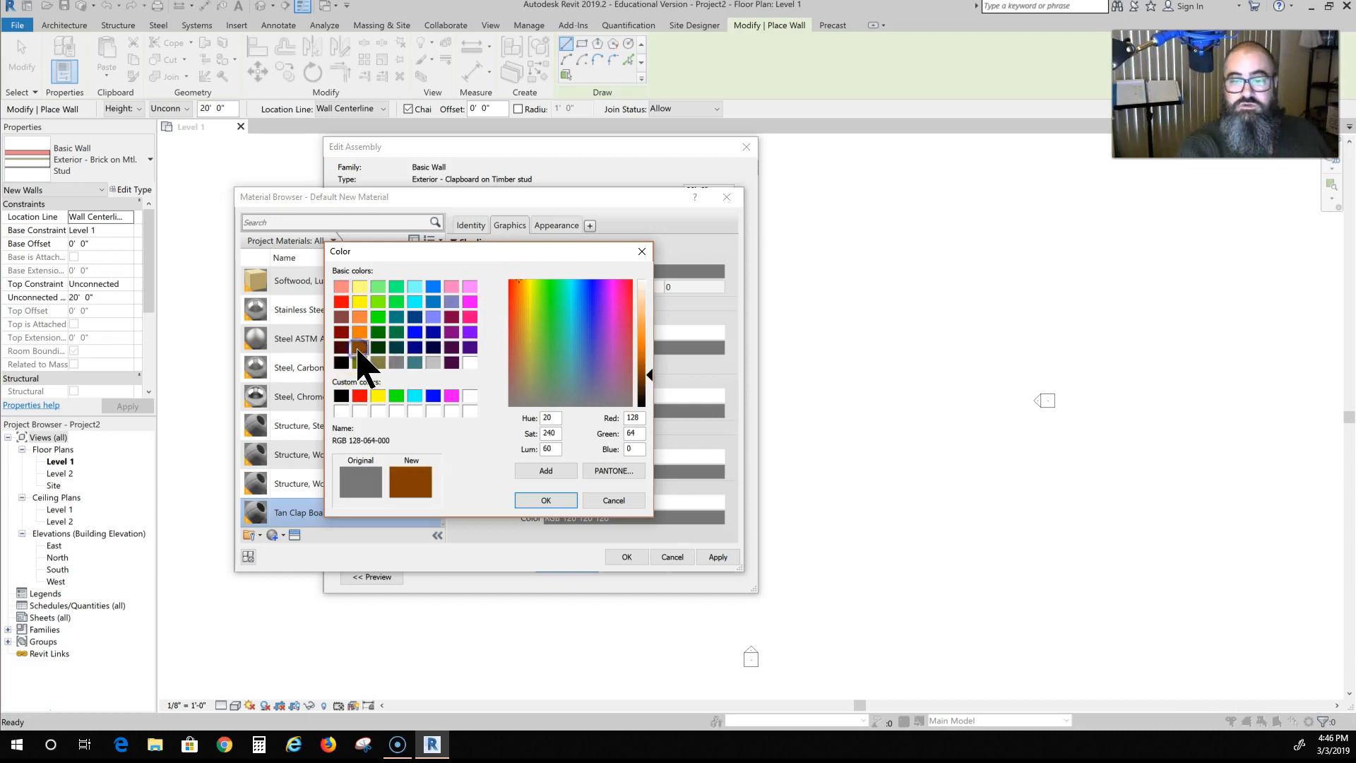
left_click(341, 332)
left_click(359, 348)
left_click(360, 332)
left_click(359, 347)
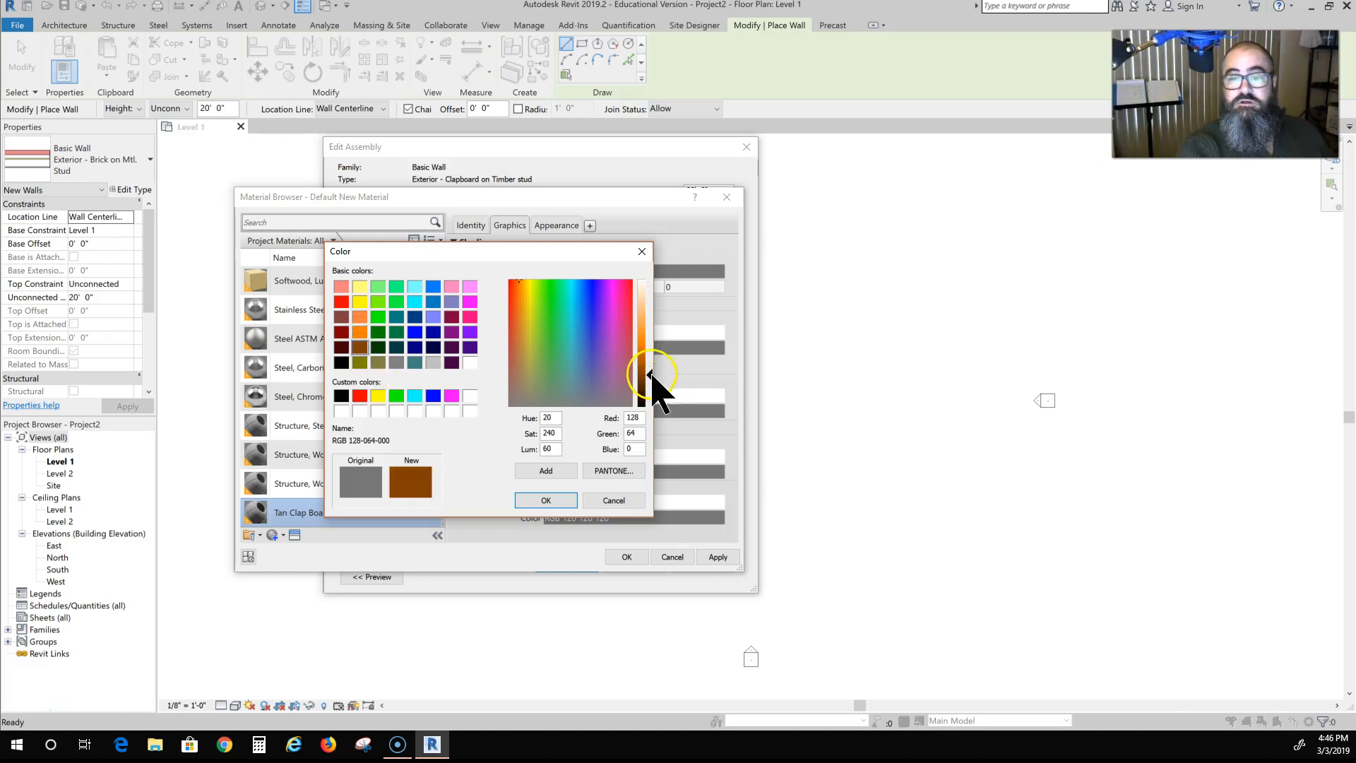
left_click_drag(651, 382, 650, 359)
- Set the Tan Clap Board material's shading color to PANTONE 4675 C from the PANTONE color picker
left_click(597, 471)
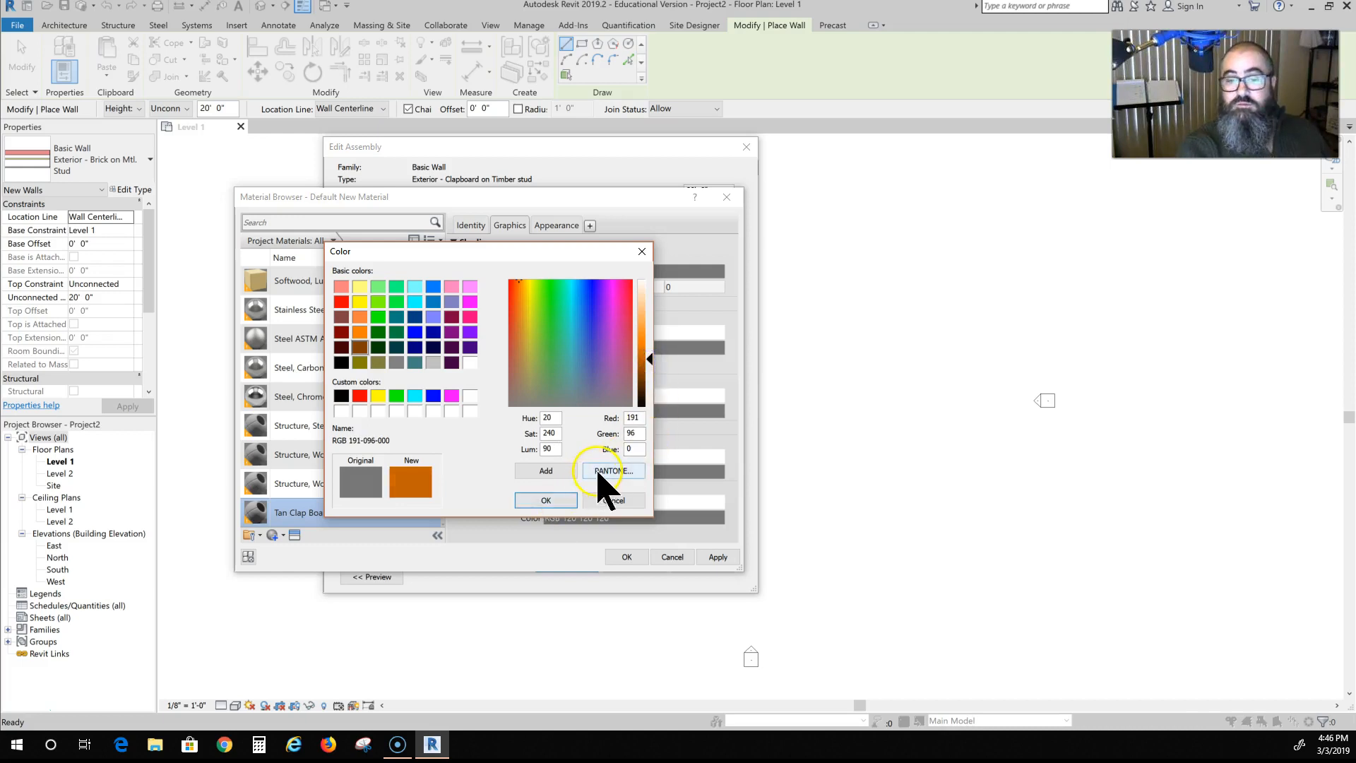
left_click(616, 471)
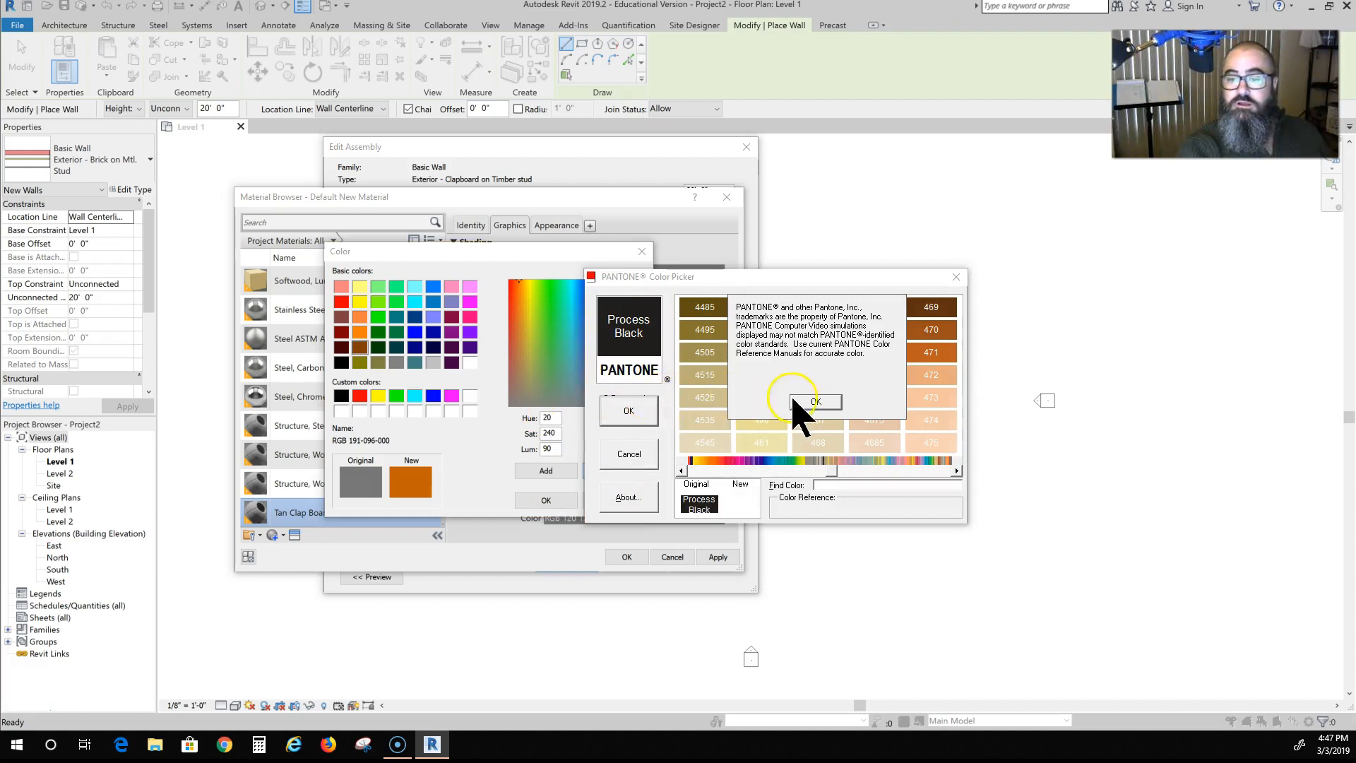
left_click(815, 401)
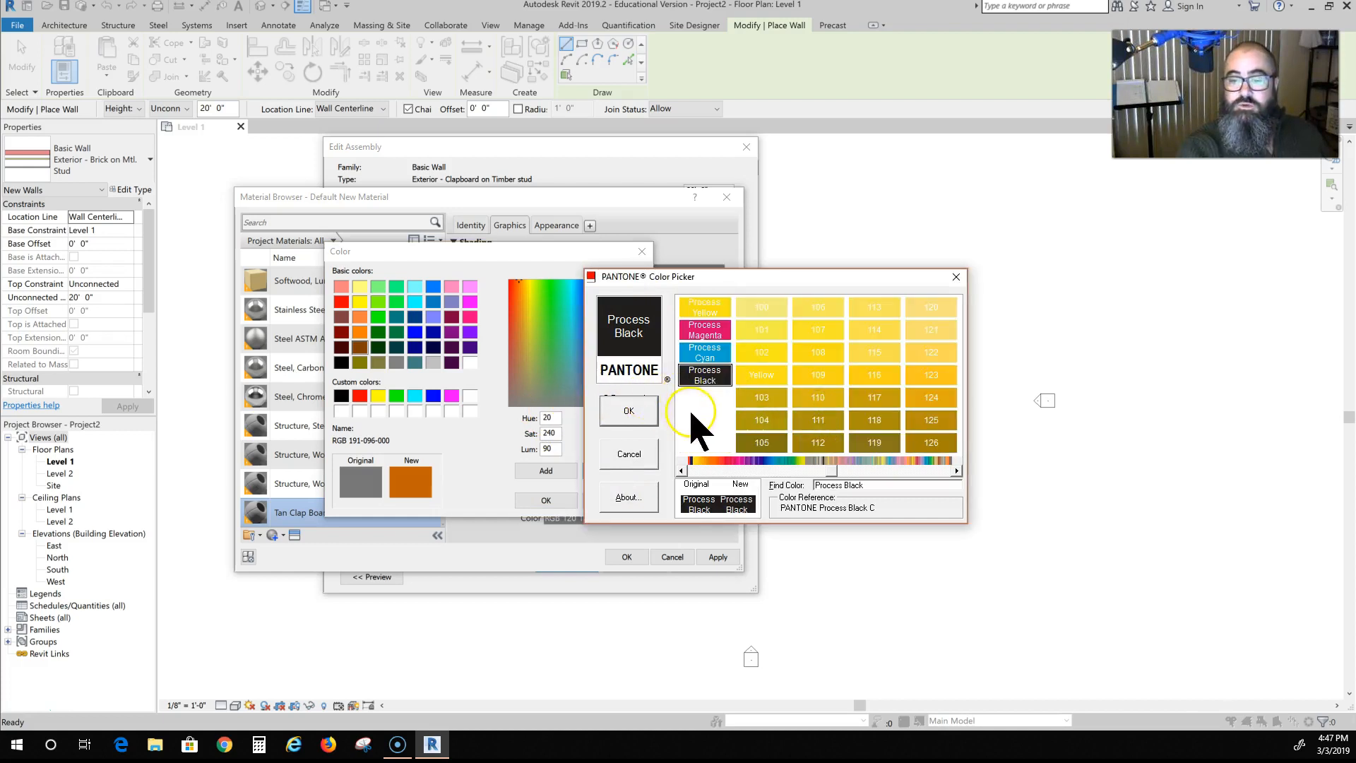
left_click_drag(834, 472, 831, 470)
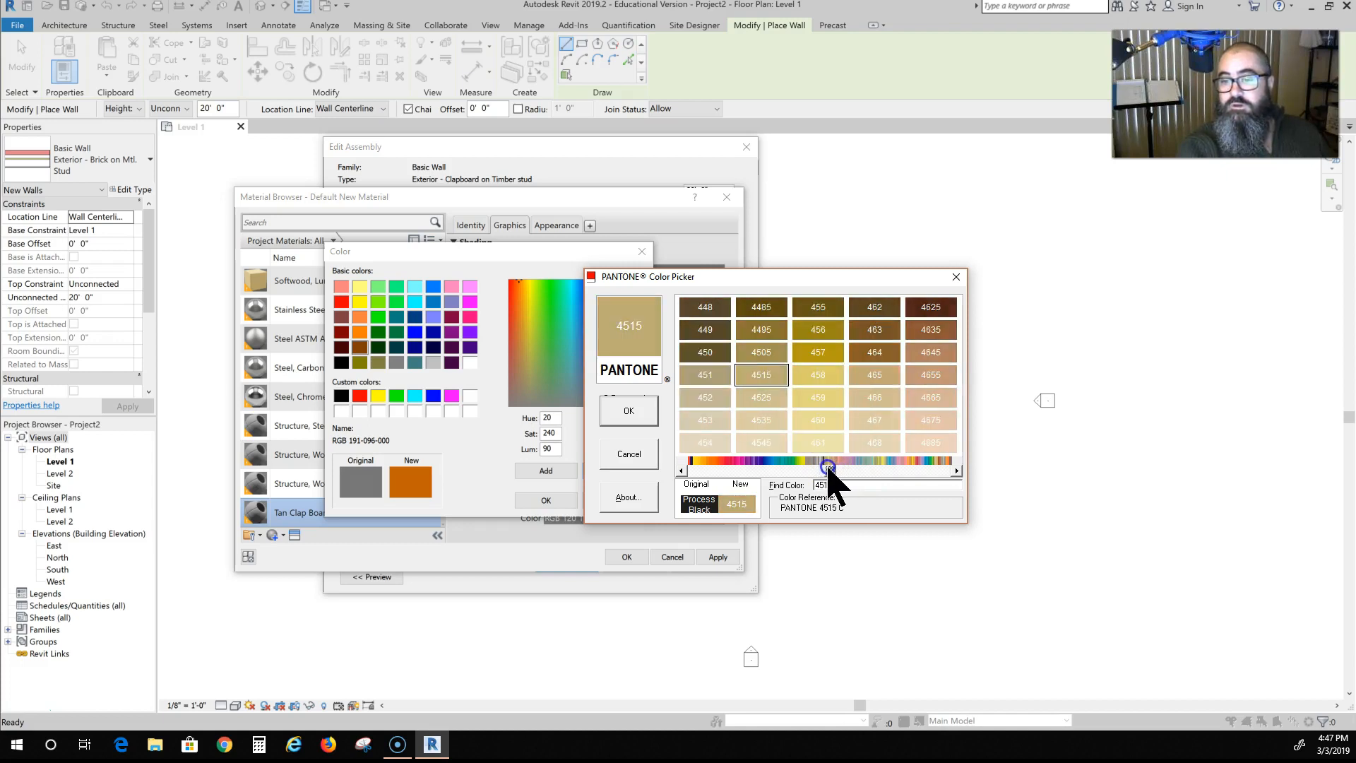
left_click(944, 421)
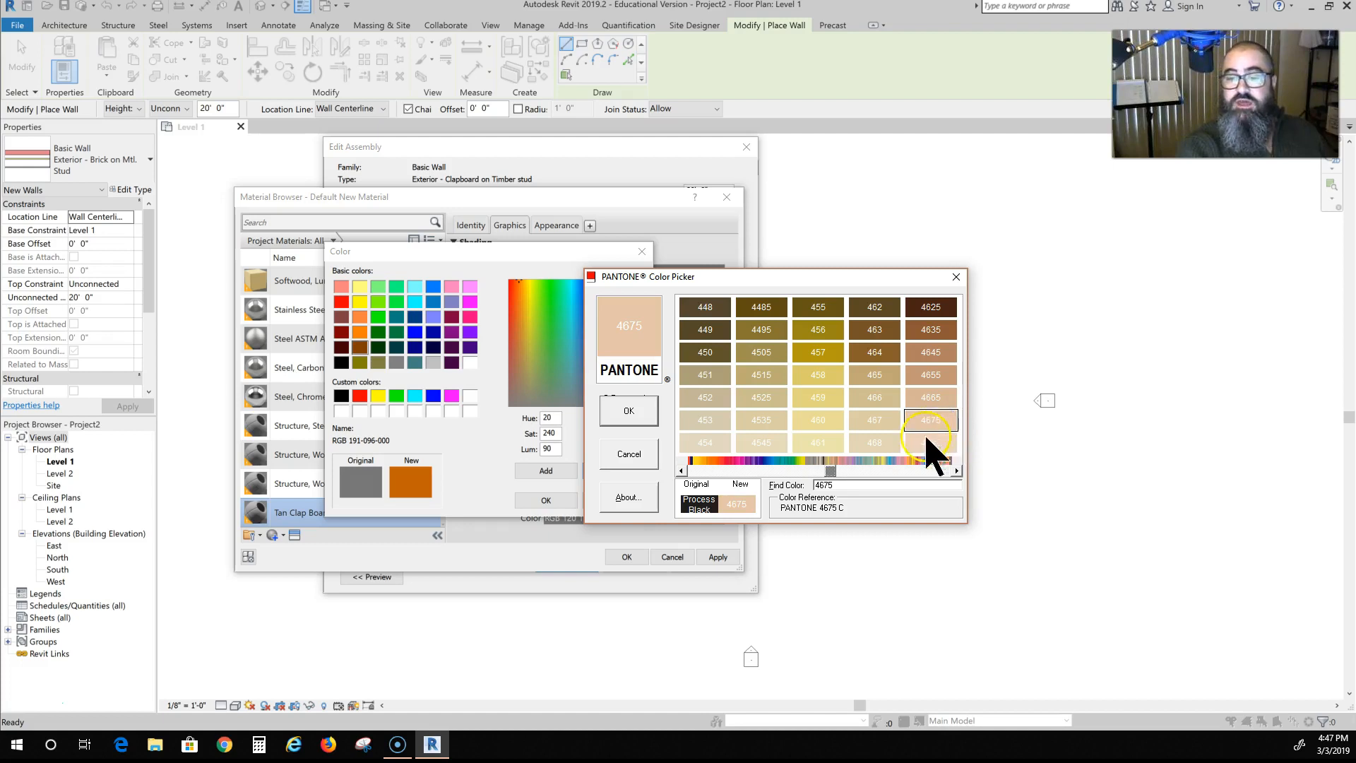
left_click(635, 415)
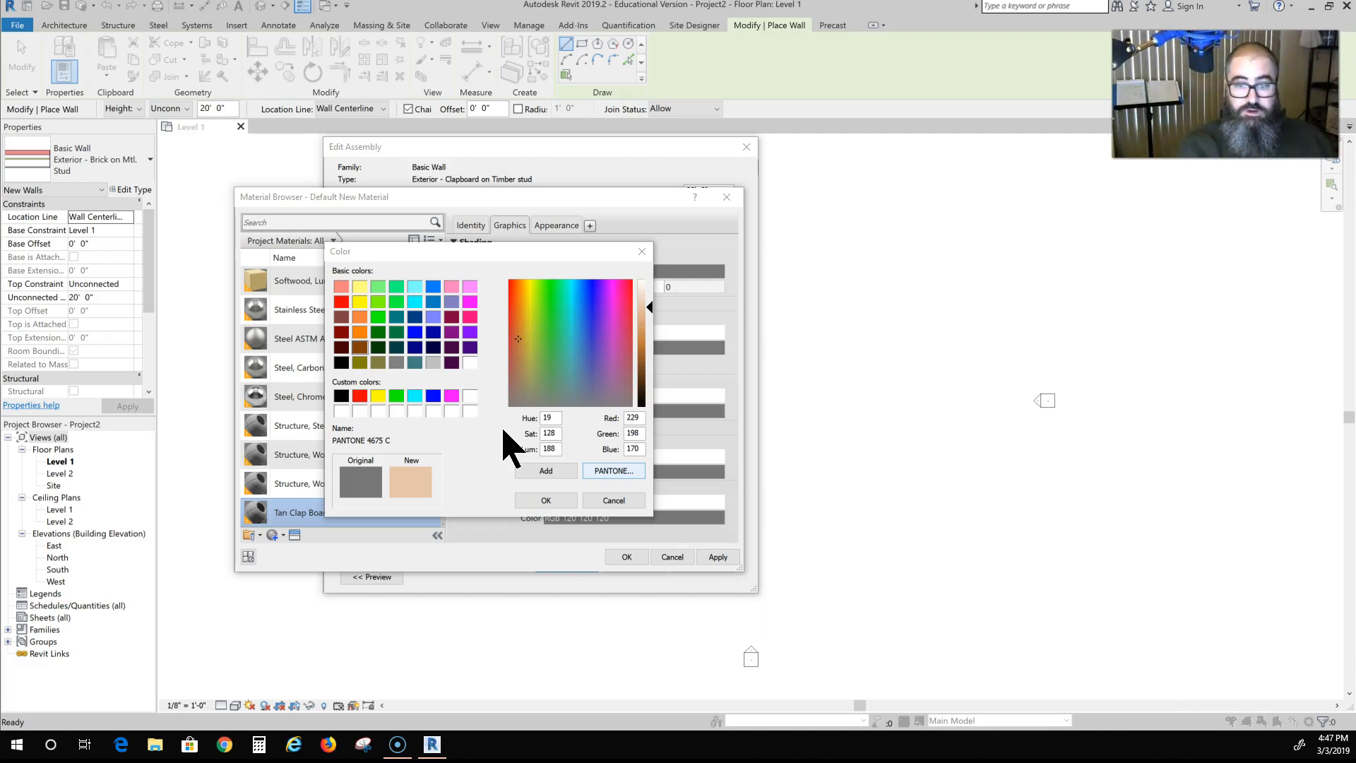
left_click(548, 500)
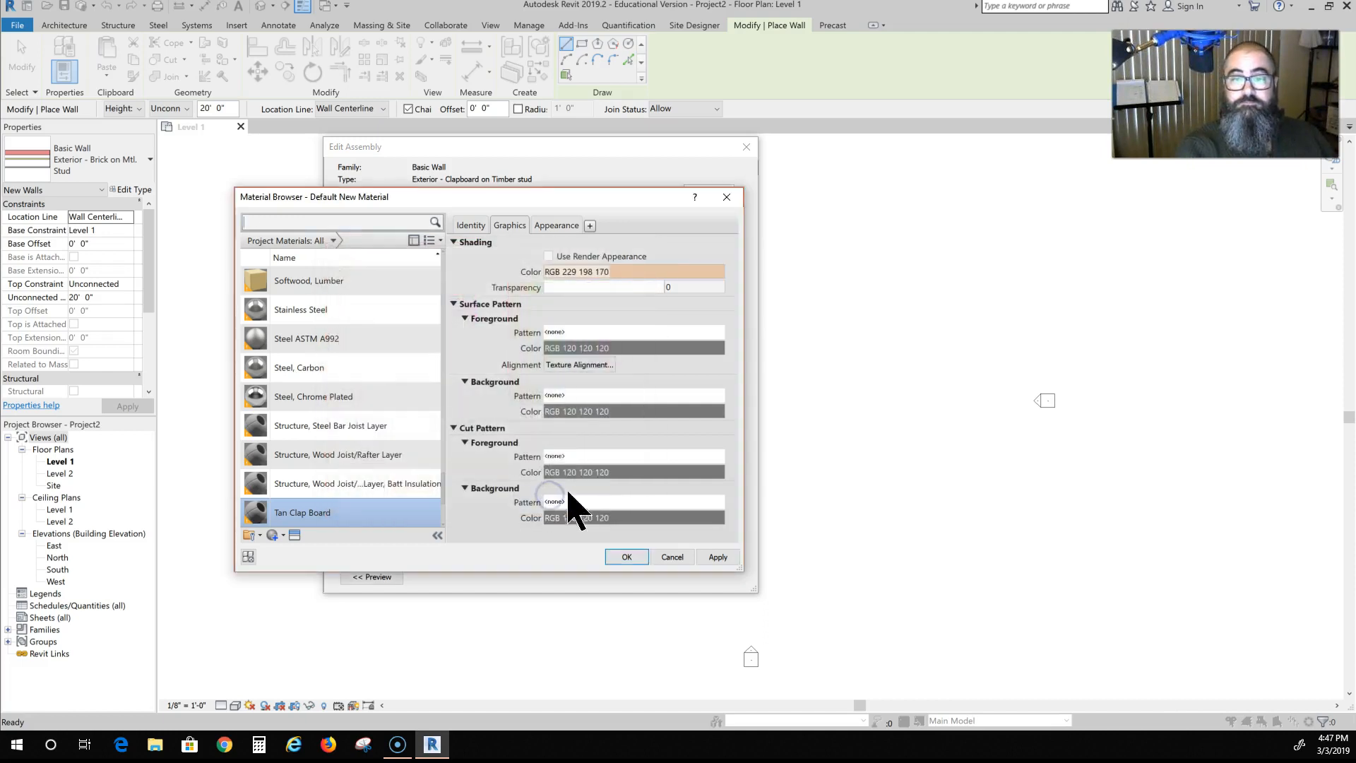
- Set the material's appearance color to RGB 229 198 170 and assign Tan Clap Board to the Finish 1 [4] layer
left_click(561, 226)
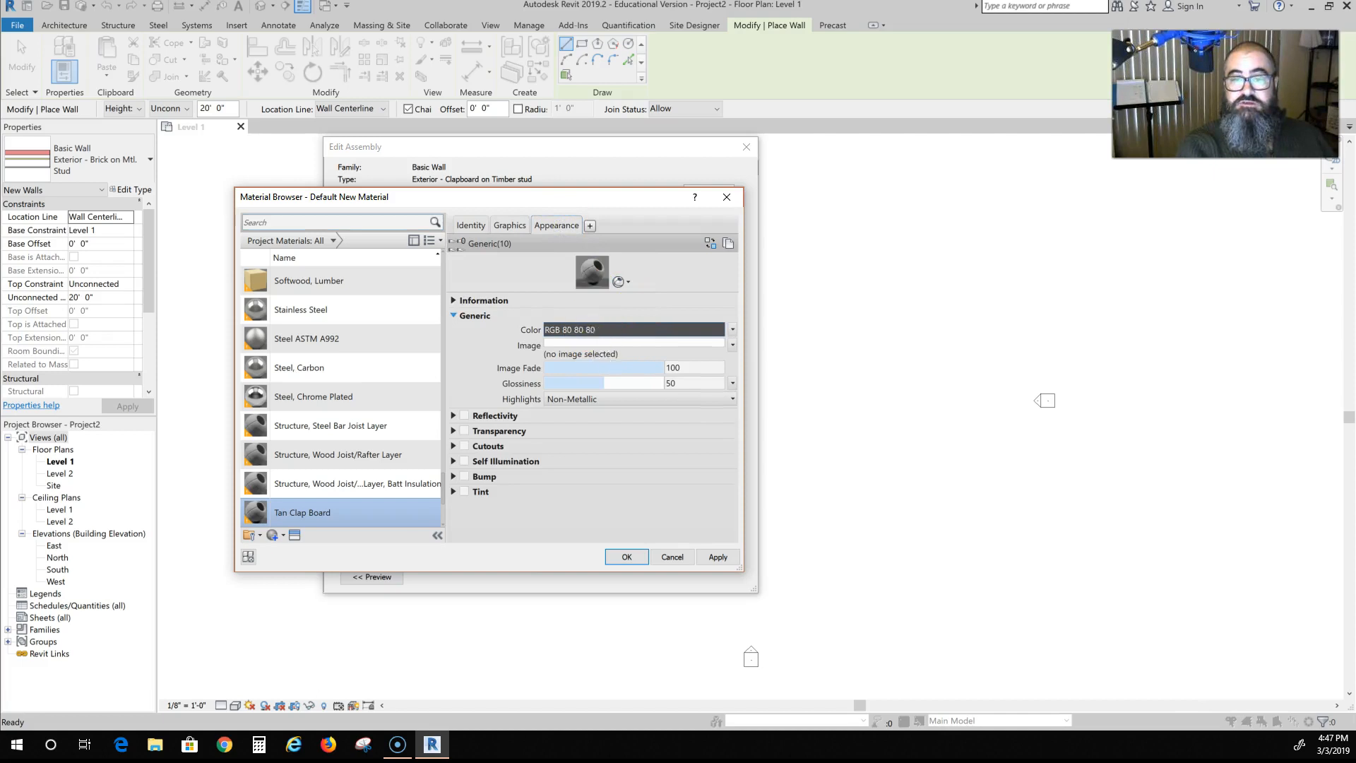
left_click(600, 329)
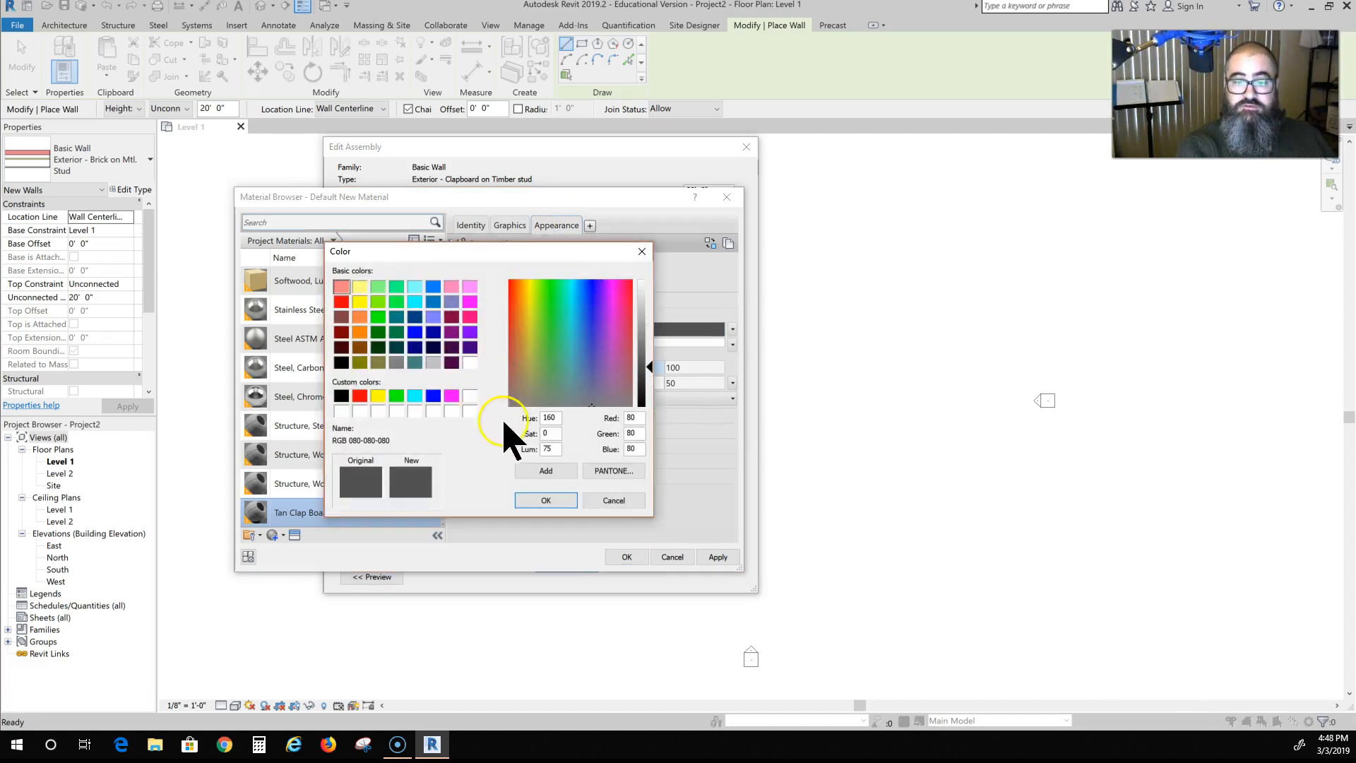
double_click(632, 417)
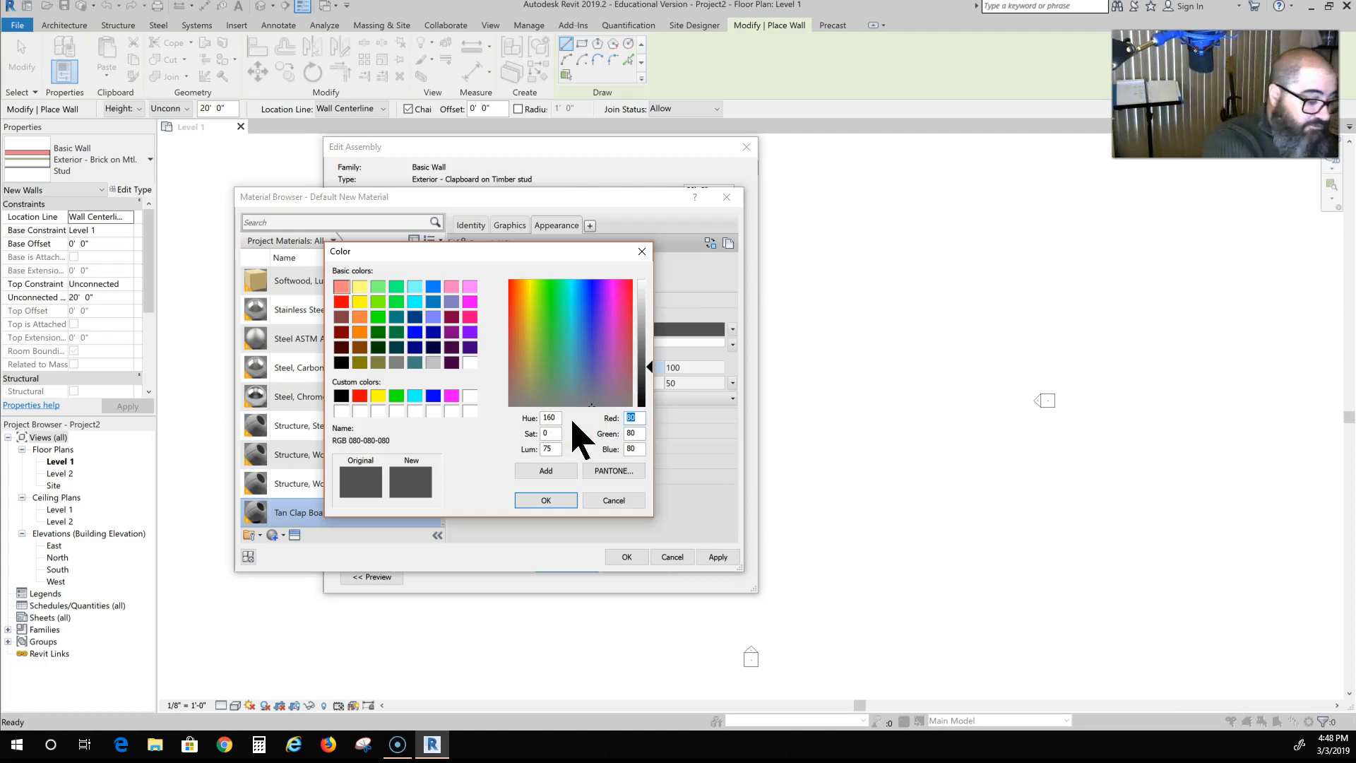
type("229 ")
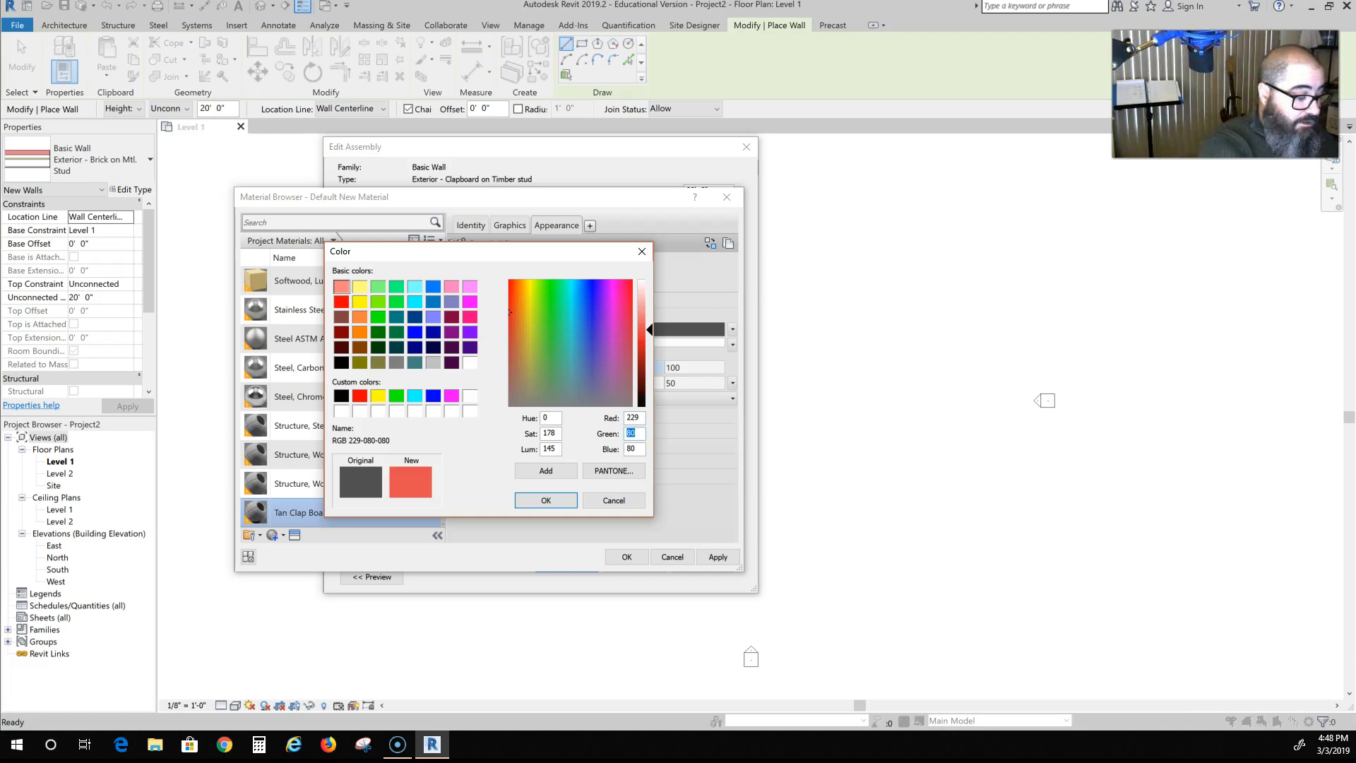
type("198 ")
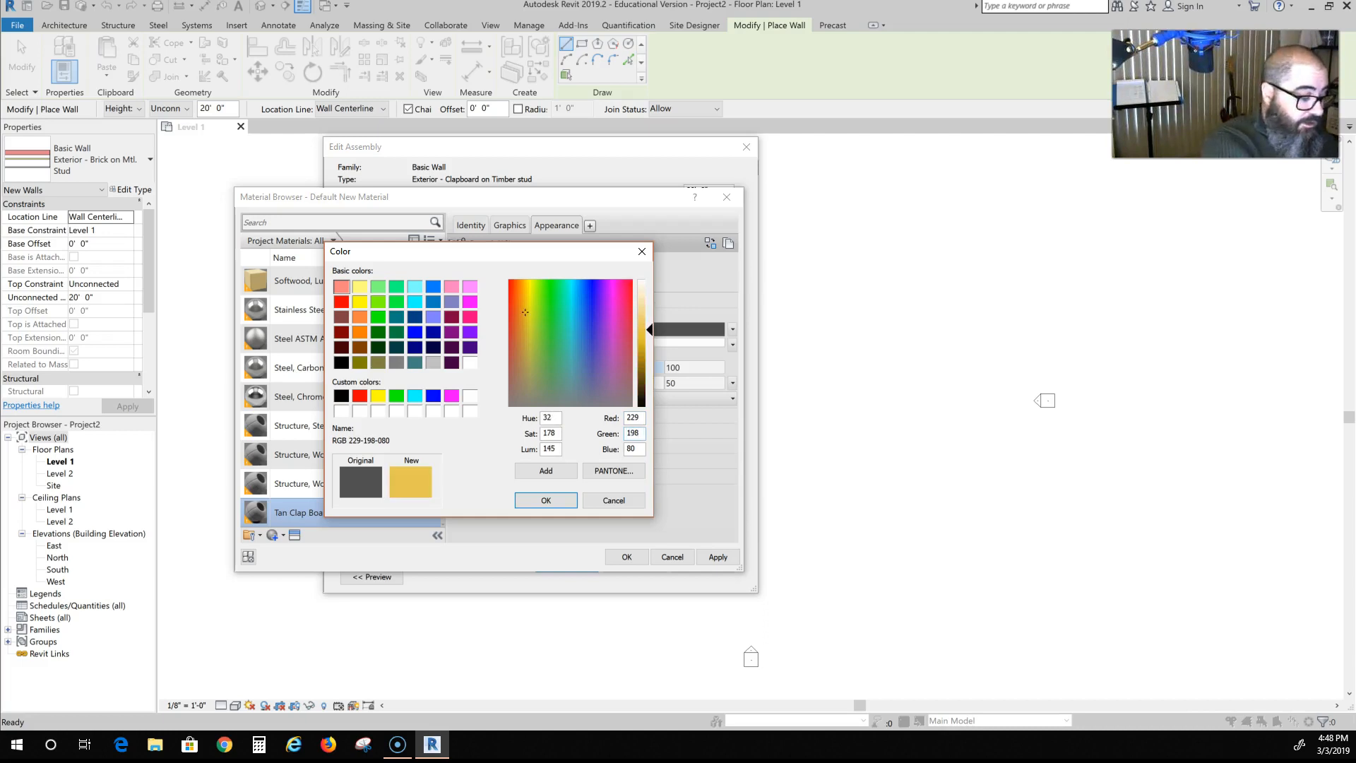
type("1")
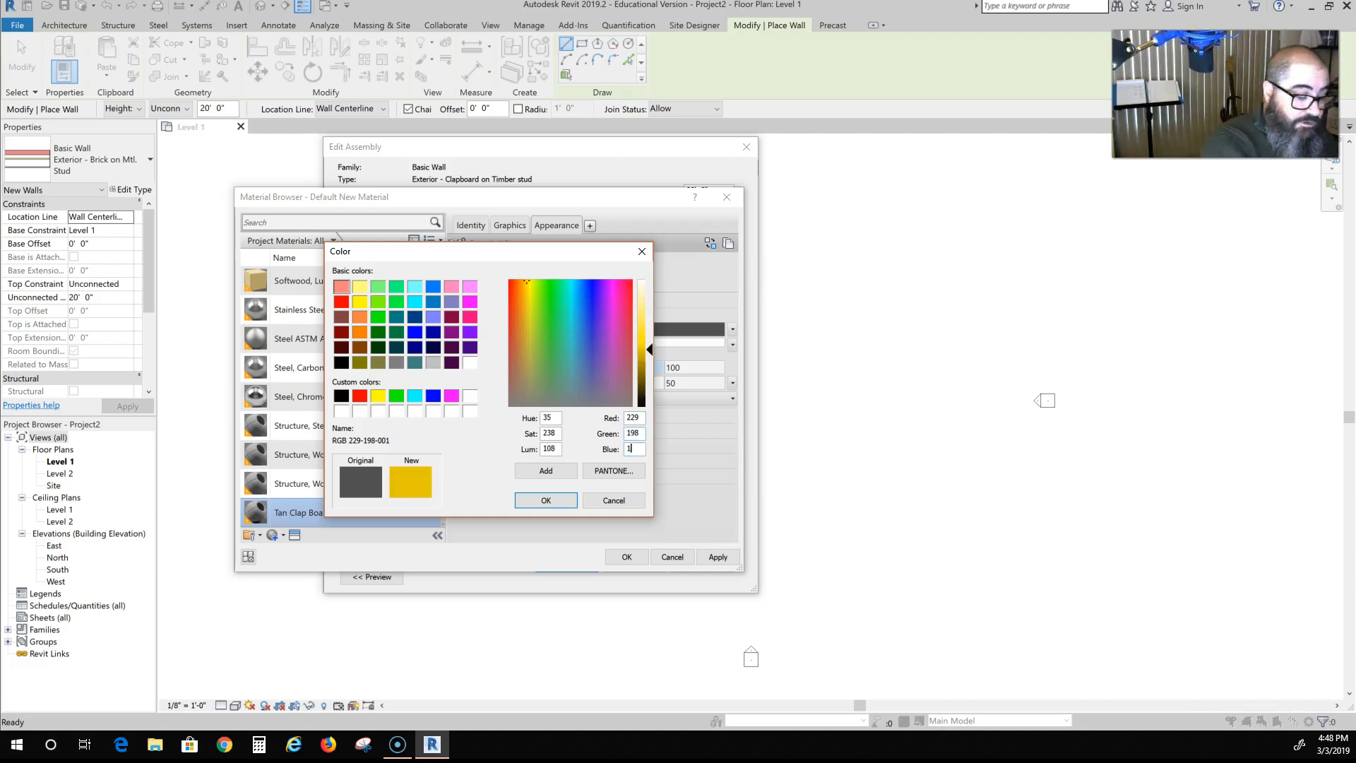
type("70")
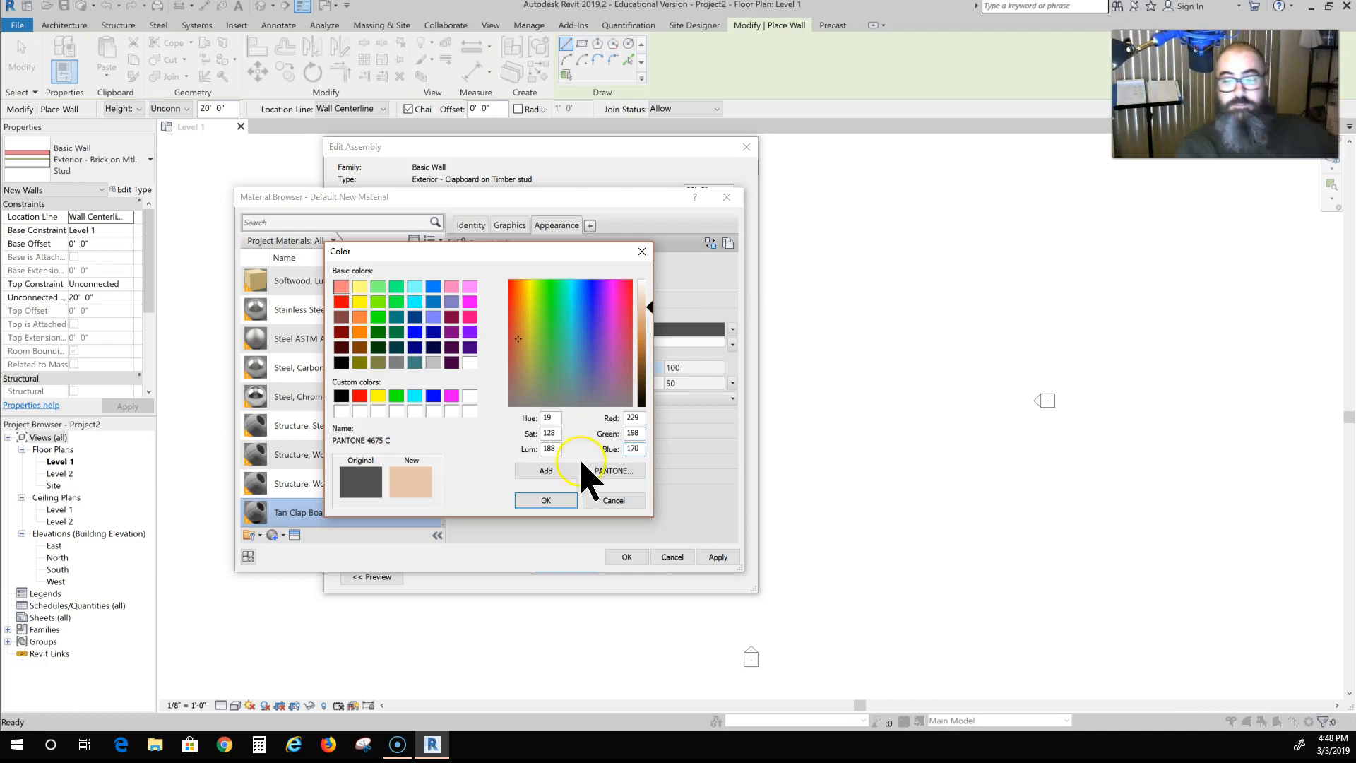
left_click(547, 501)
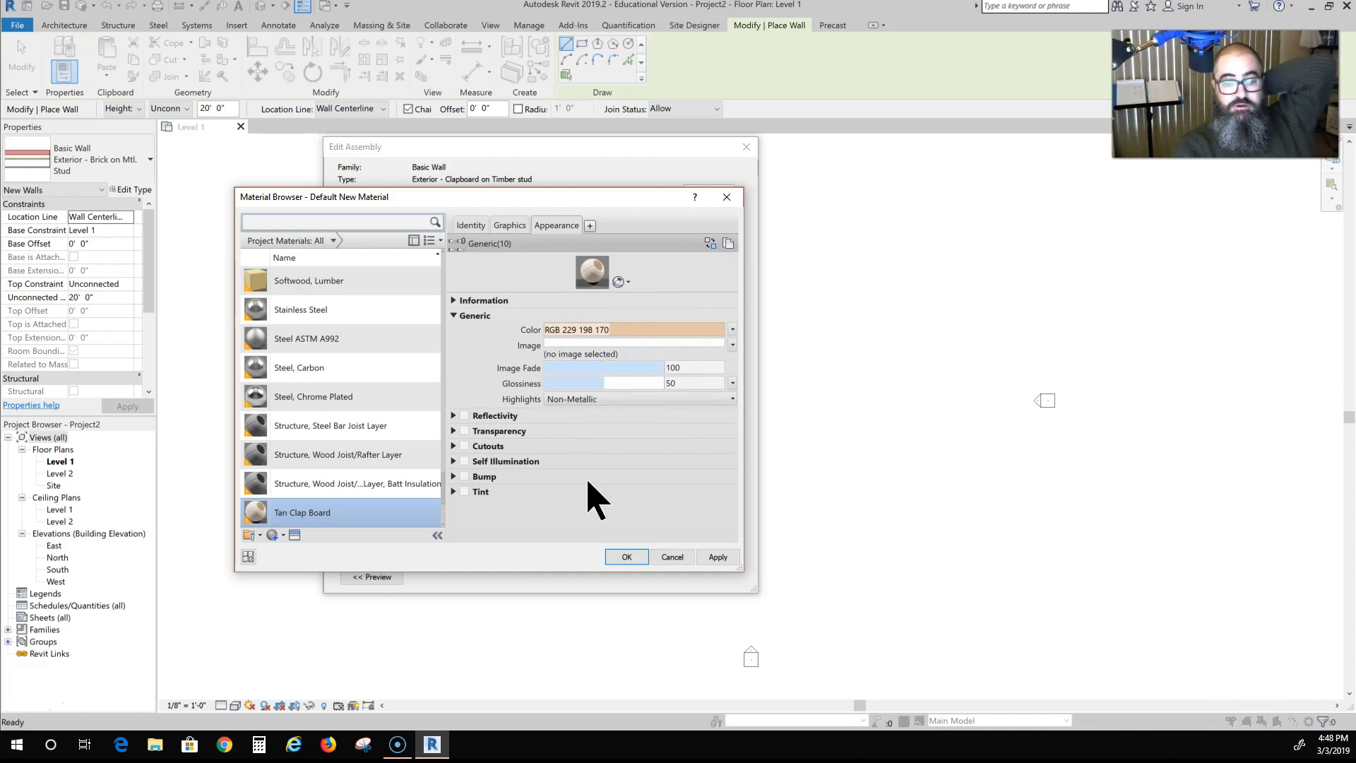
left_click(717, 557)
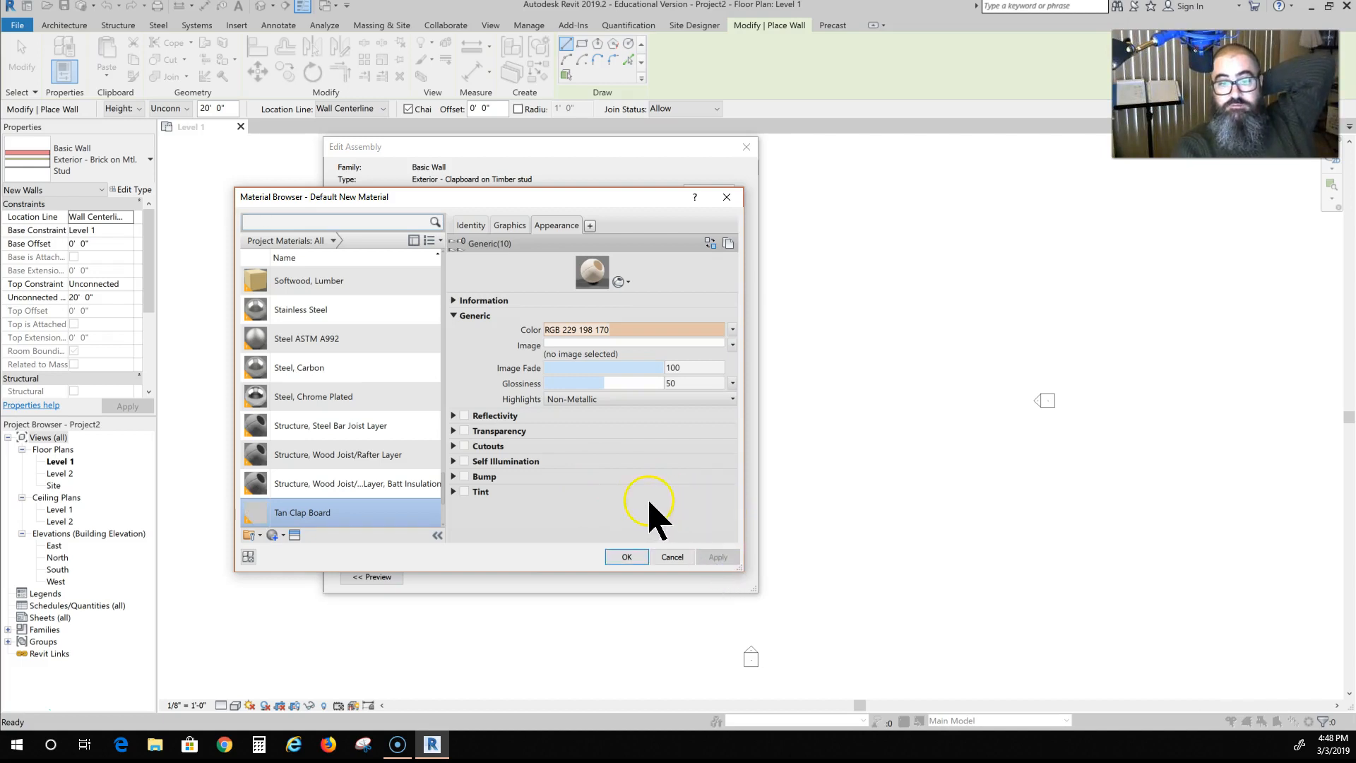
left_click(627, 557)
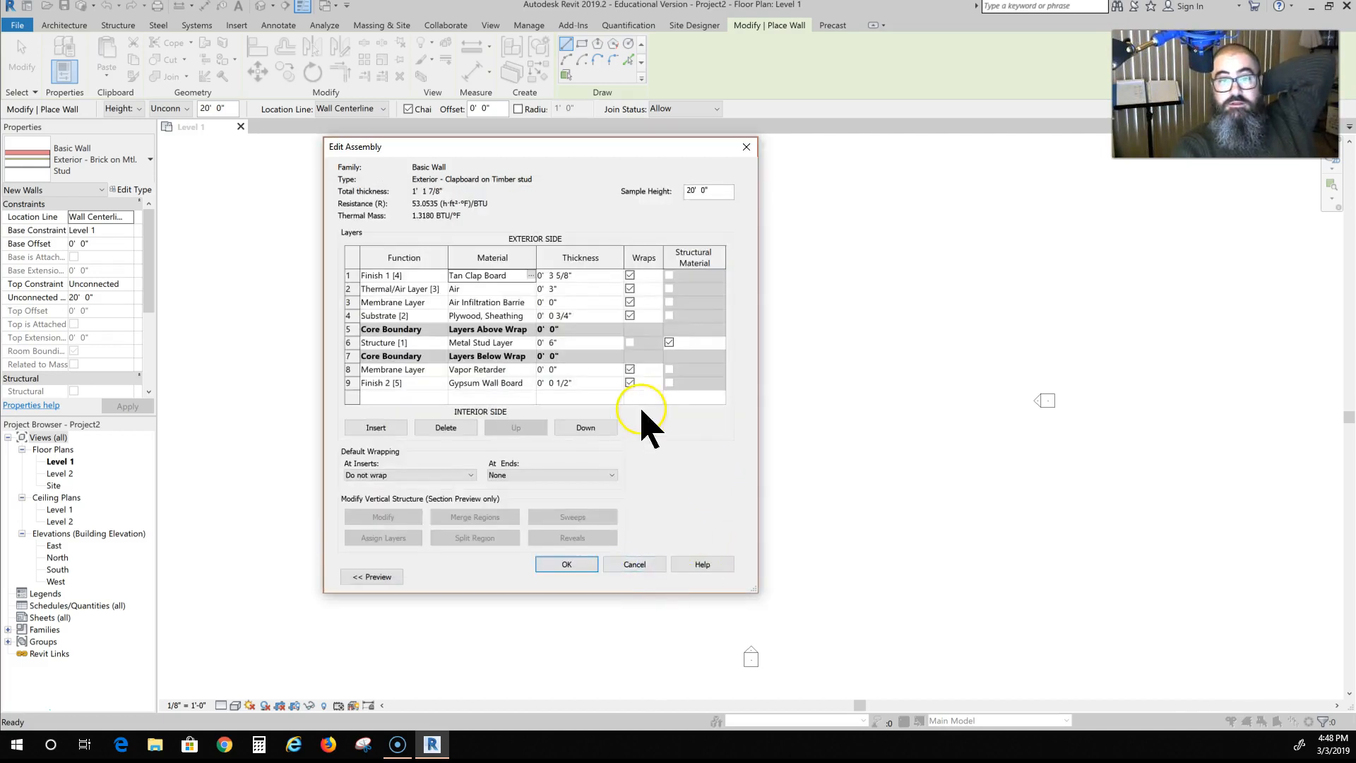
- Set the thickness of the Tan Clap Board Finish 1 [4] layer to 1.5"
left_click(577, 275)
left_click_drag(573, 275, 549, 275)
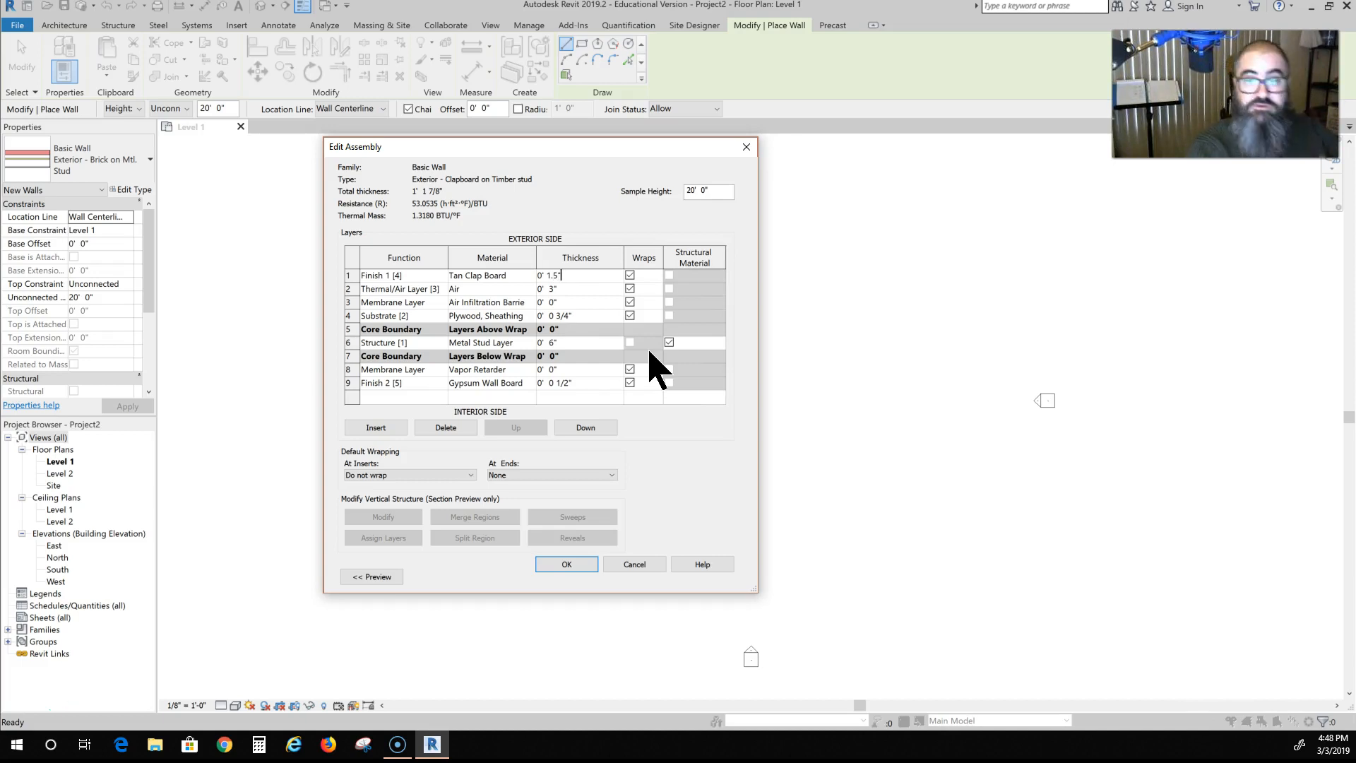
left_click(583, 287)
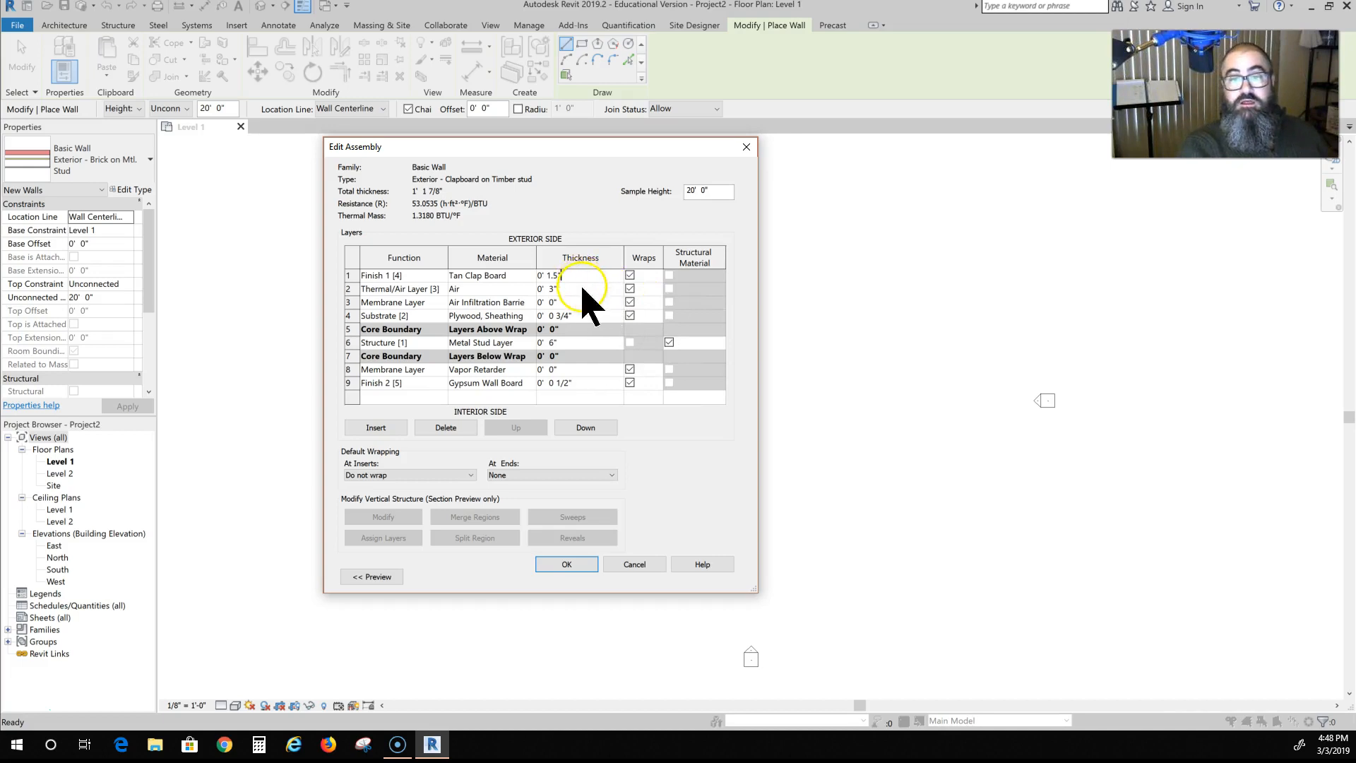
- Delete the Thermal/Air Layer [3] from the wall assembly
left_click(352, 289)
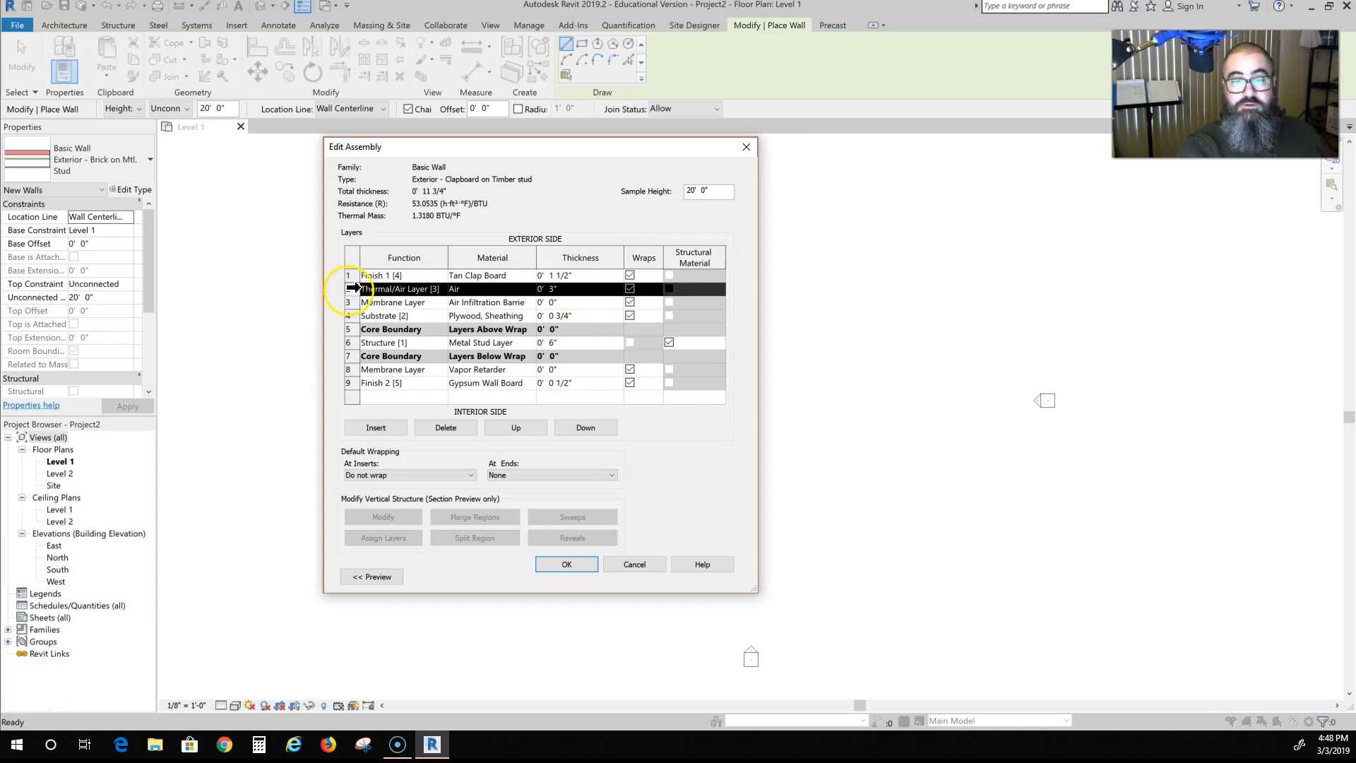
left_click(361, 286)
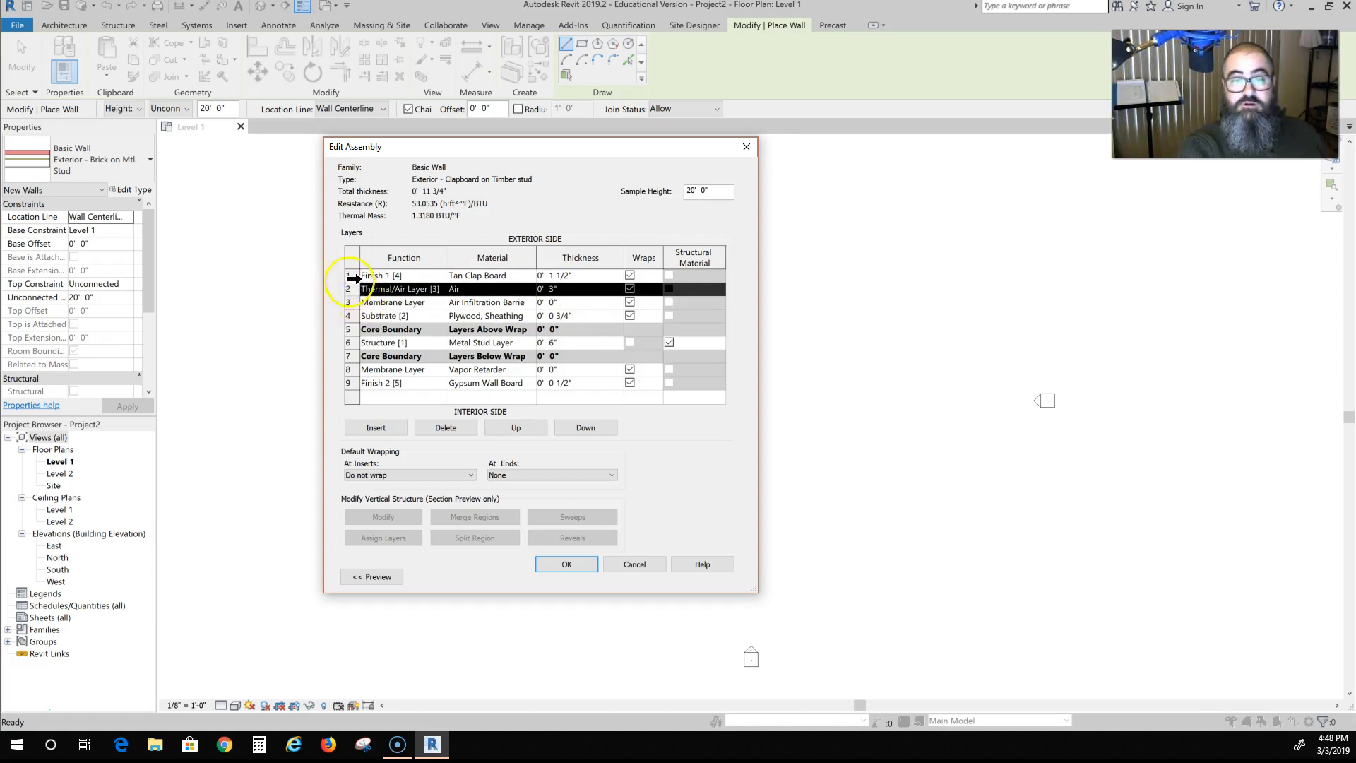
left_click(432, 426)
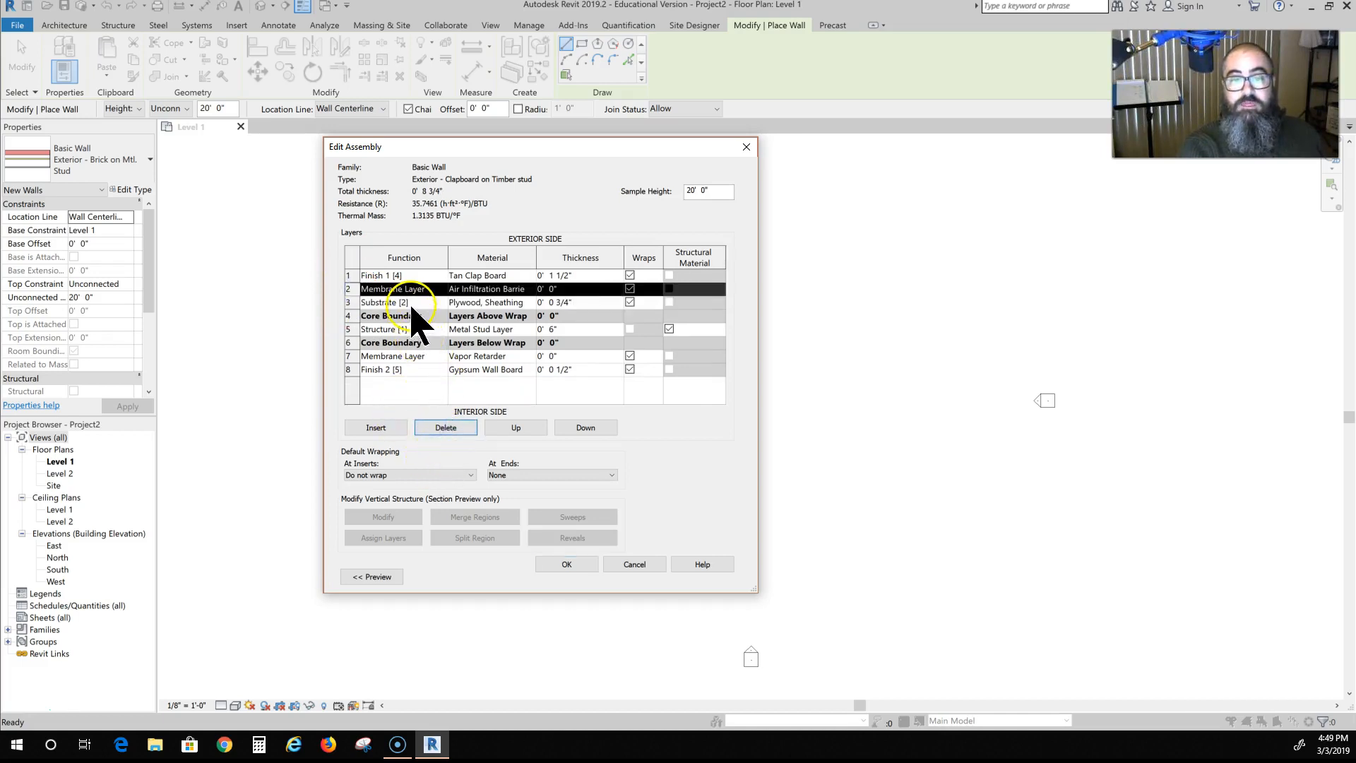
- Change the material of the exterior-side Membrane Layer to Vapor Retarder
left_click(533, 289)
left_click(531, 289)
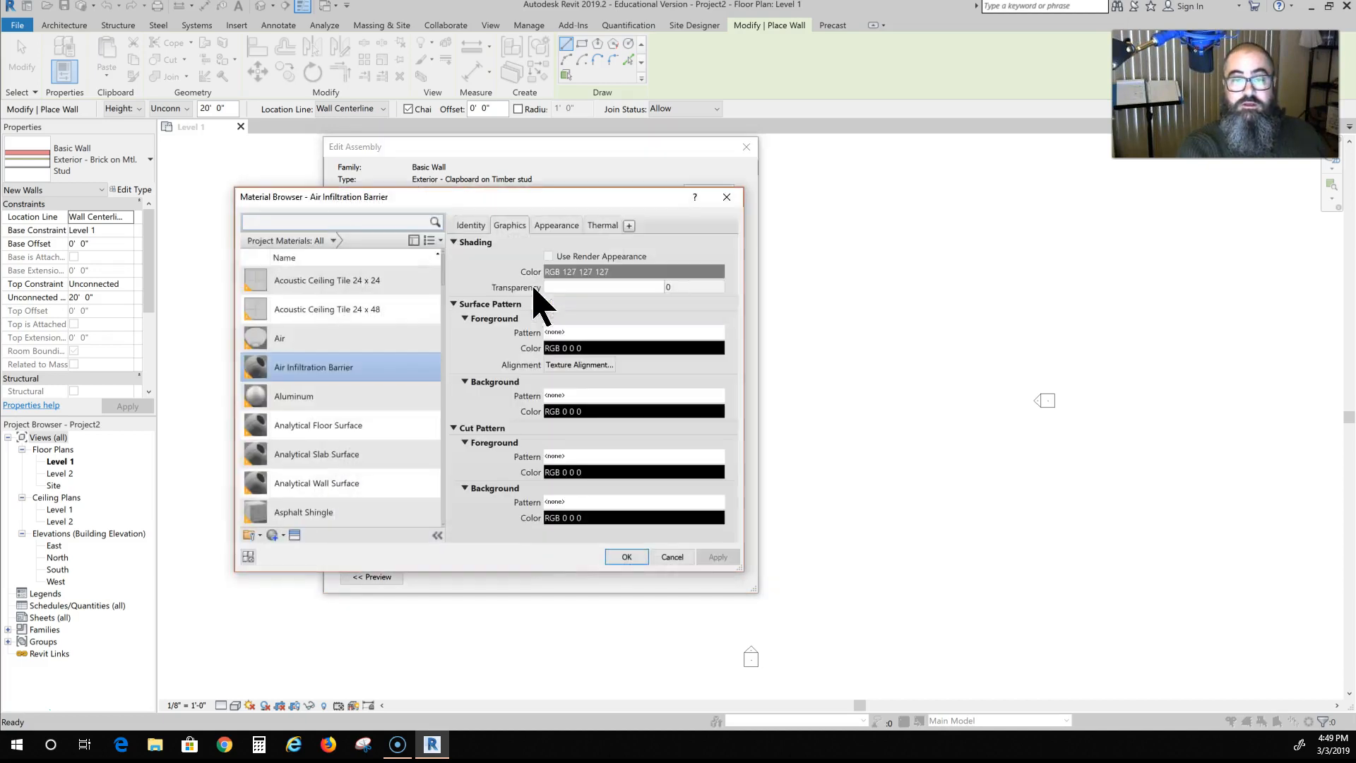
scroll(379, 415, "down", 5)
left_click(379, 409)
scroll(374, 421, "down", 10)
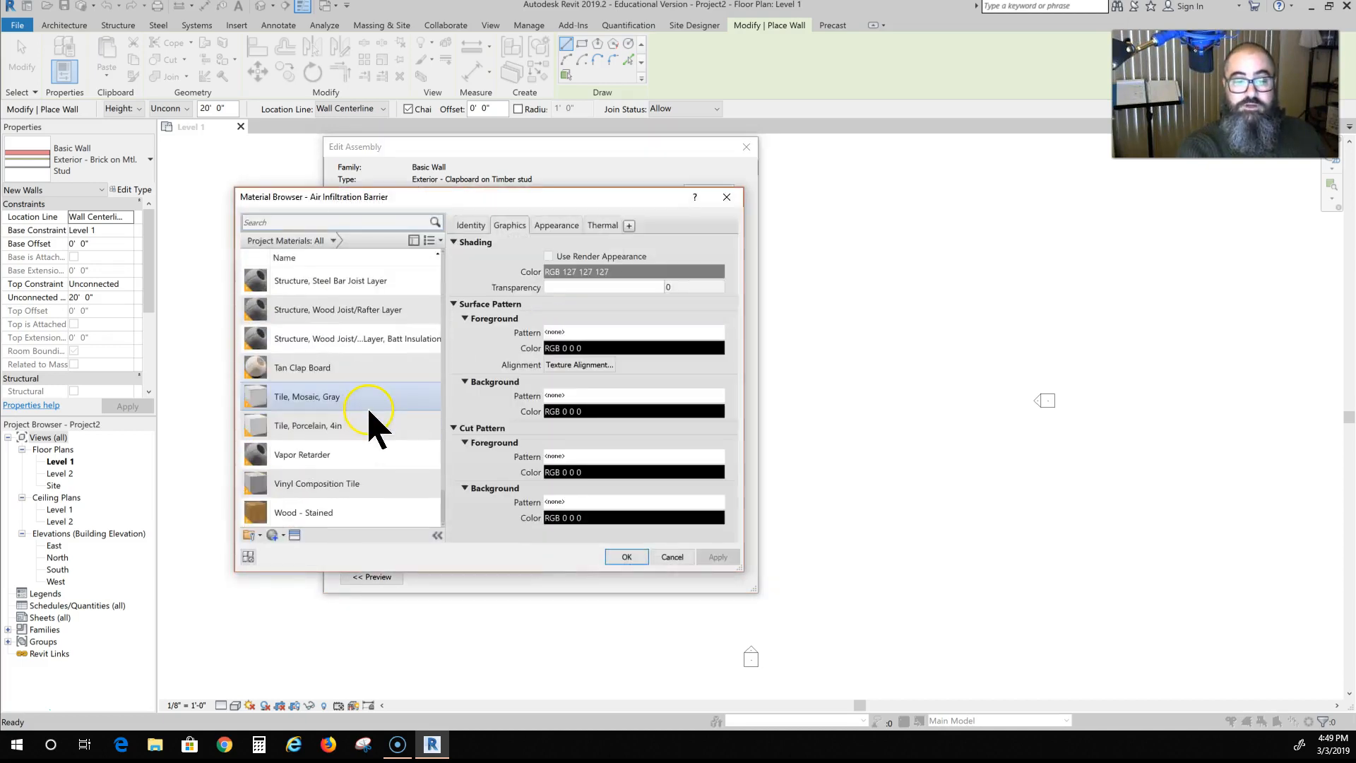
left_click(312, 458)
left_click(625, 558)
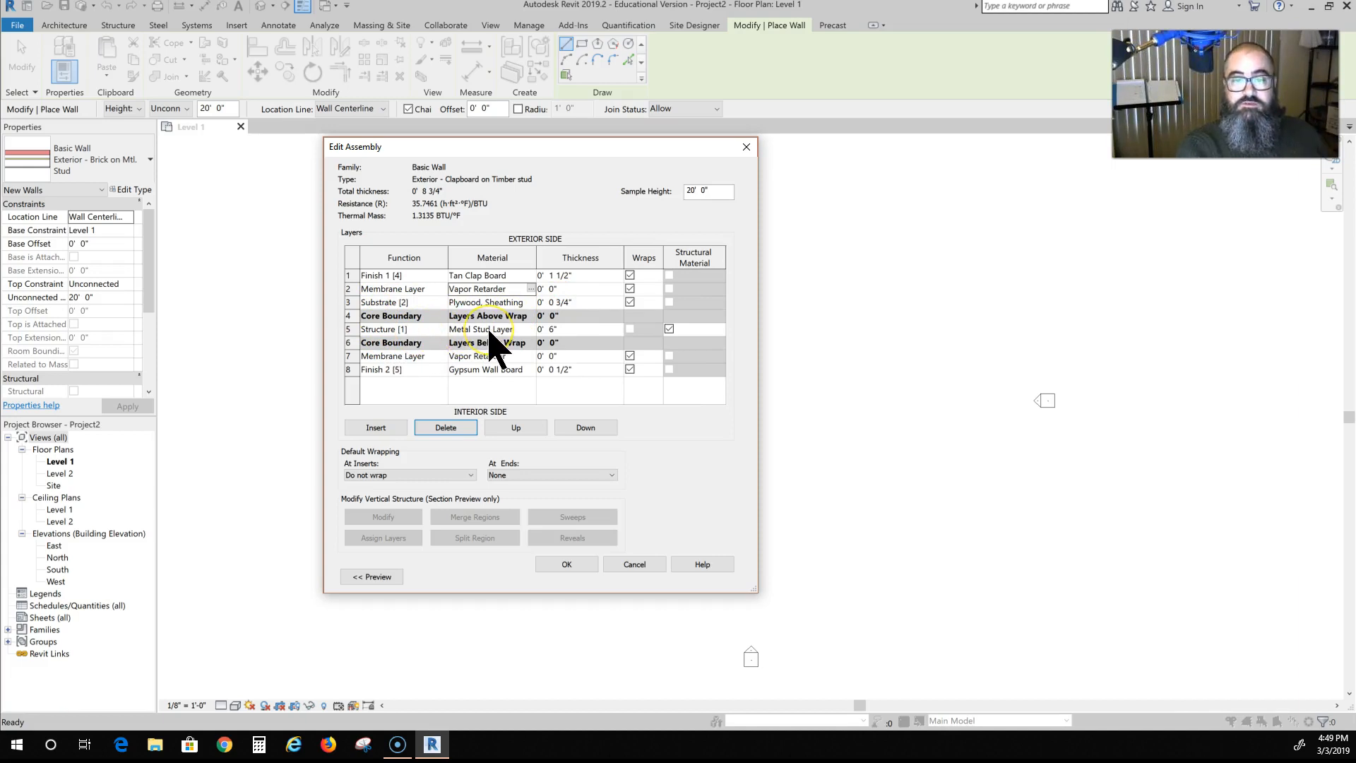
- Change the material of the Structure [1] layer to Softwood, Lumber
left_click(528, 330)
left_click(531, 329)
scroll(381, 394, "down", 6)
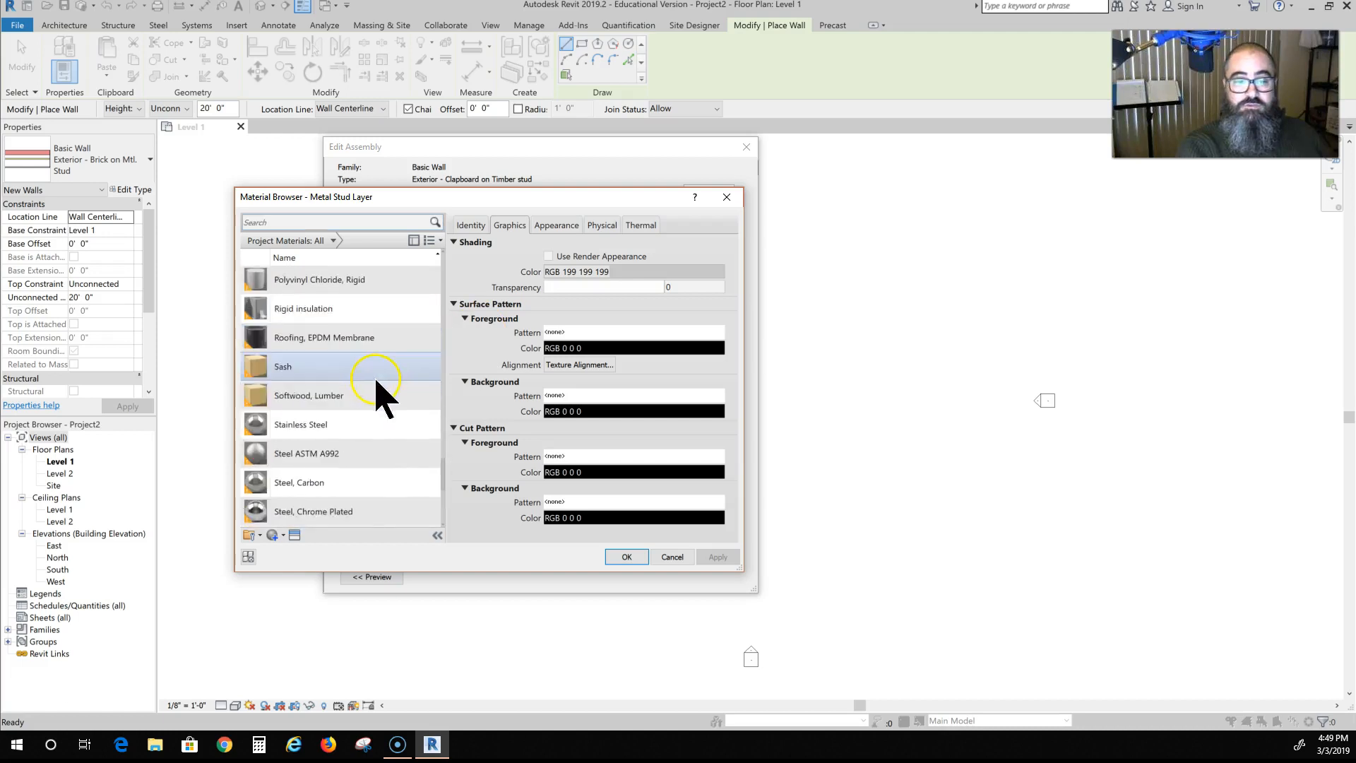
scroll(374, 379, "up", 1)
scroll(373, 377, "down", 1)
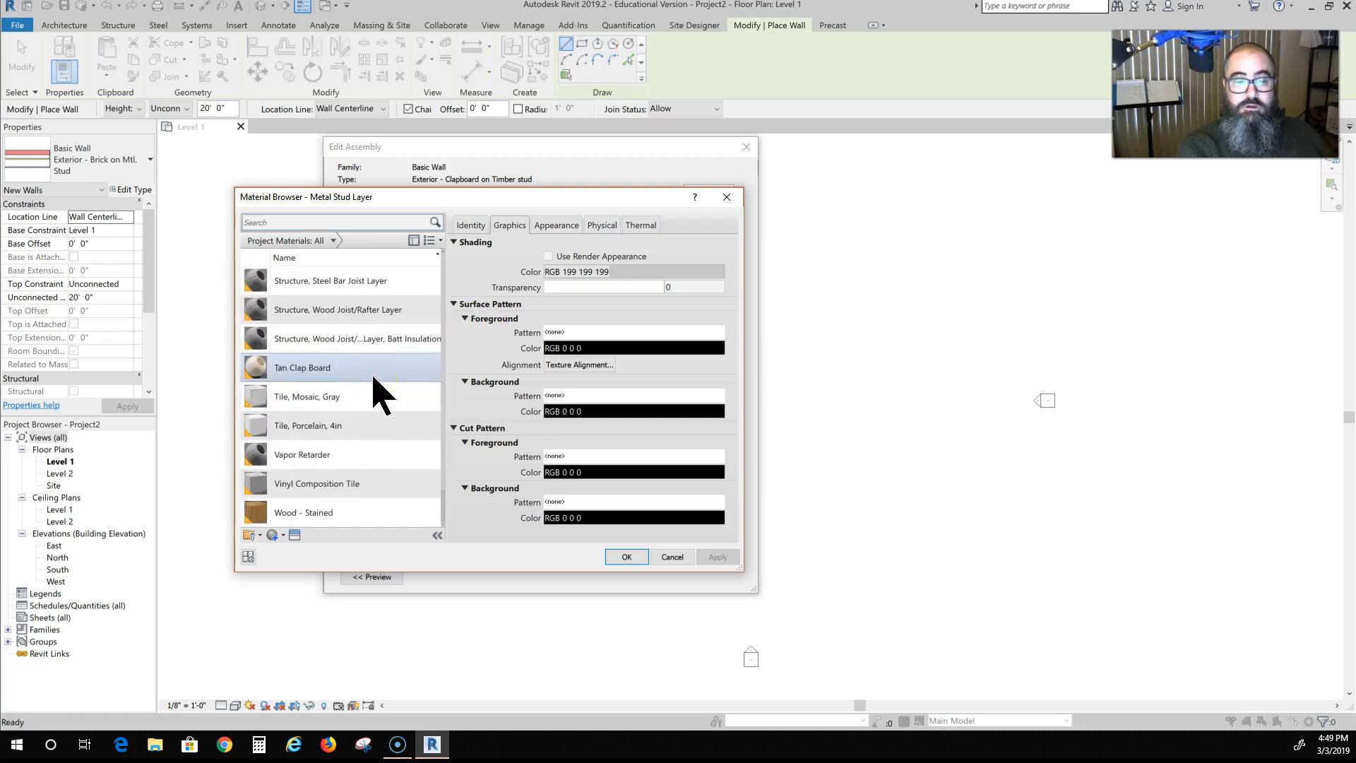
scroll(381, 388, "up", 3)
left_click(314, 369)
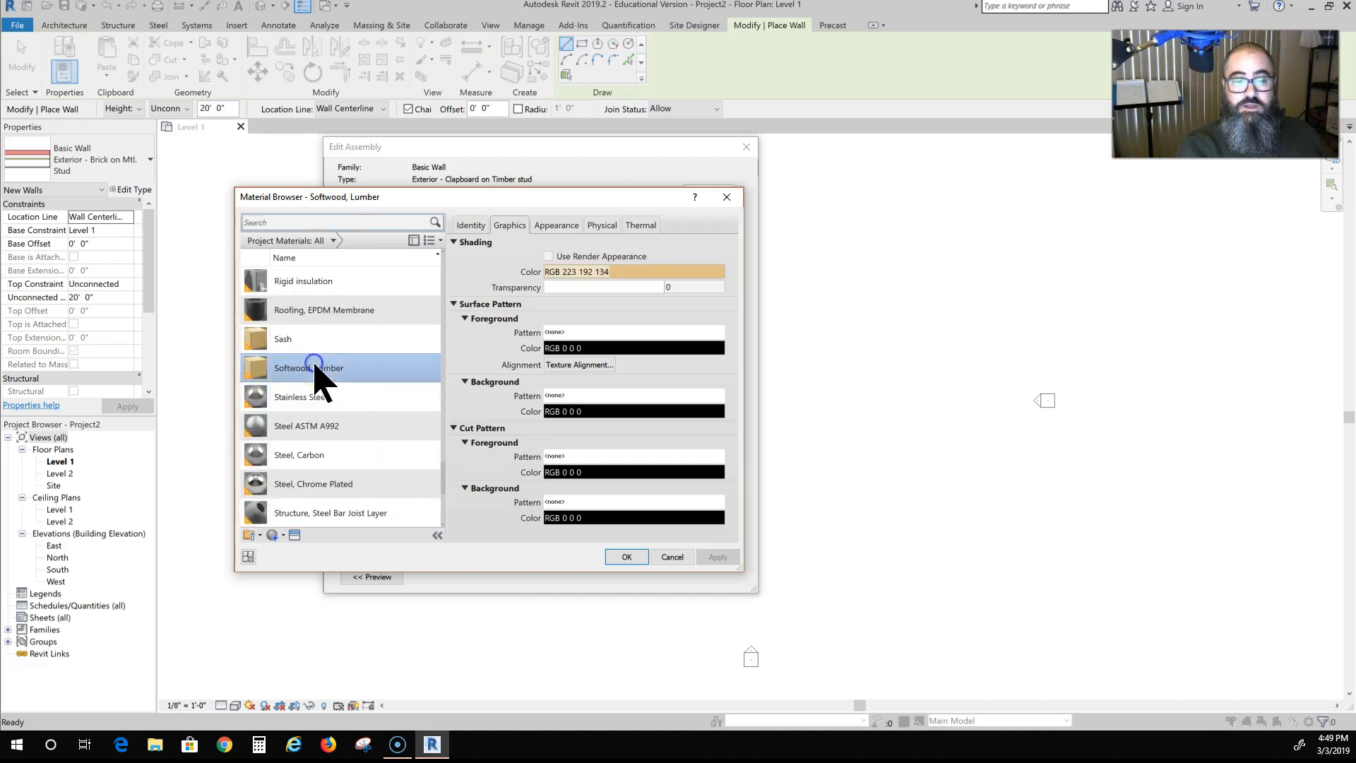
left_click(626, 557)
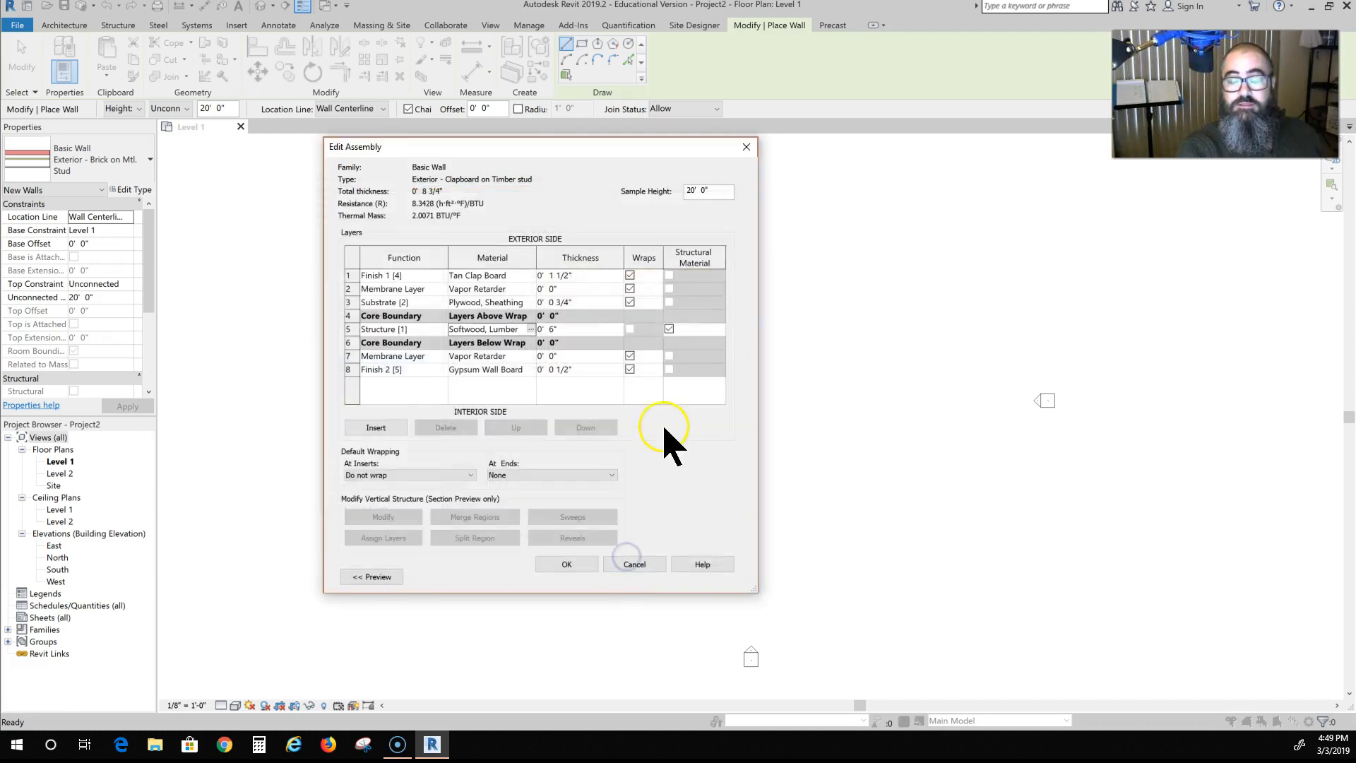
- Set the thickness of the Structure [1] softwood lumber layer to 3.5"
left_click(571, 330)
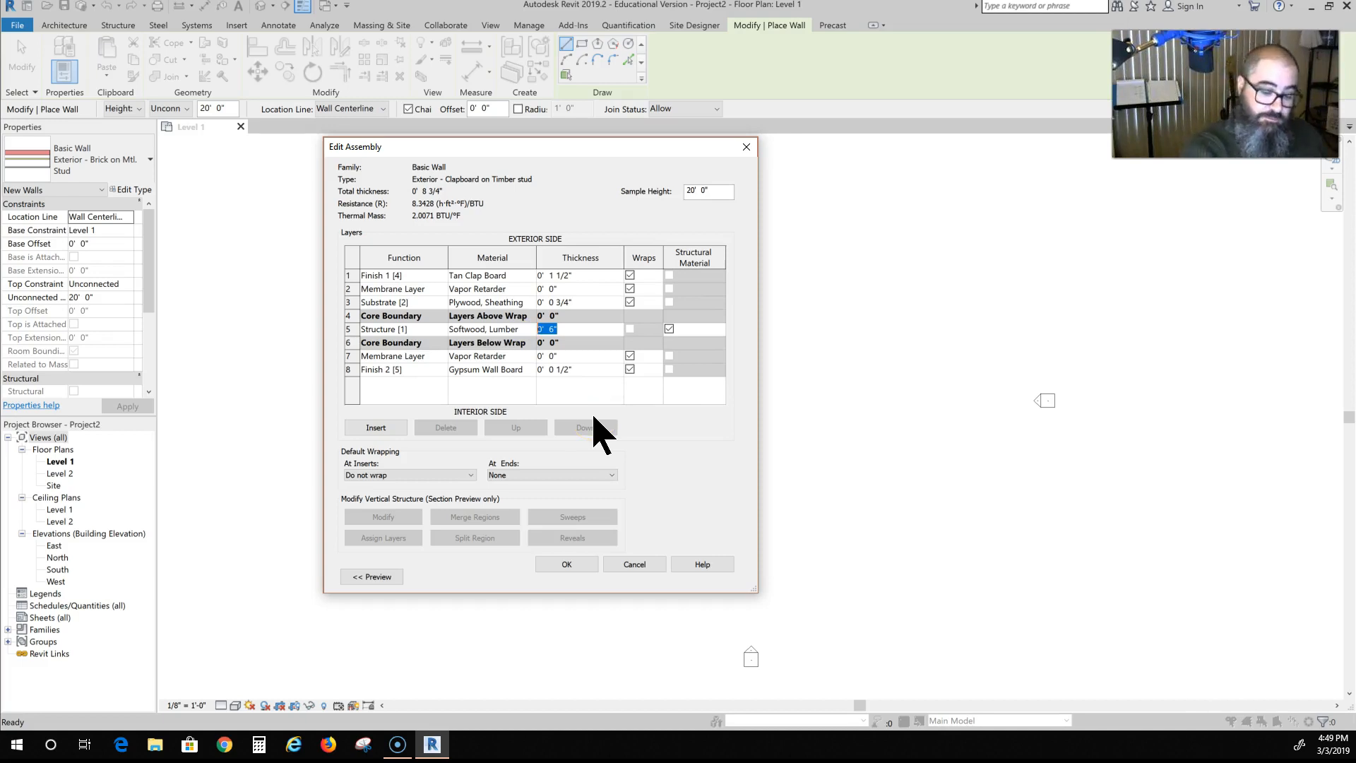
key("Return")
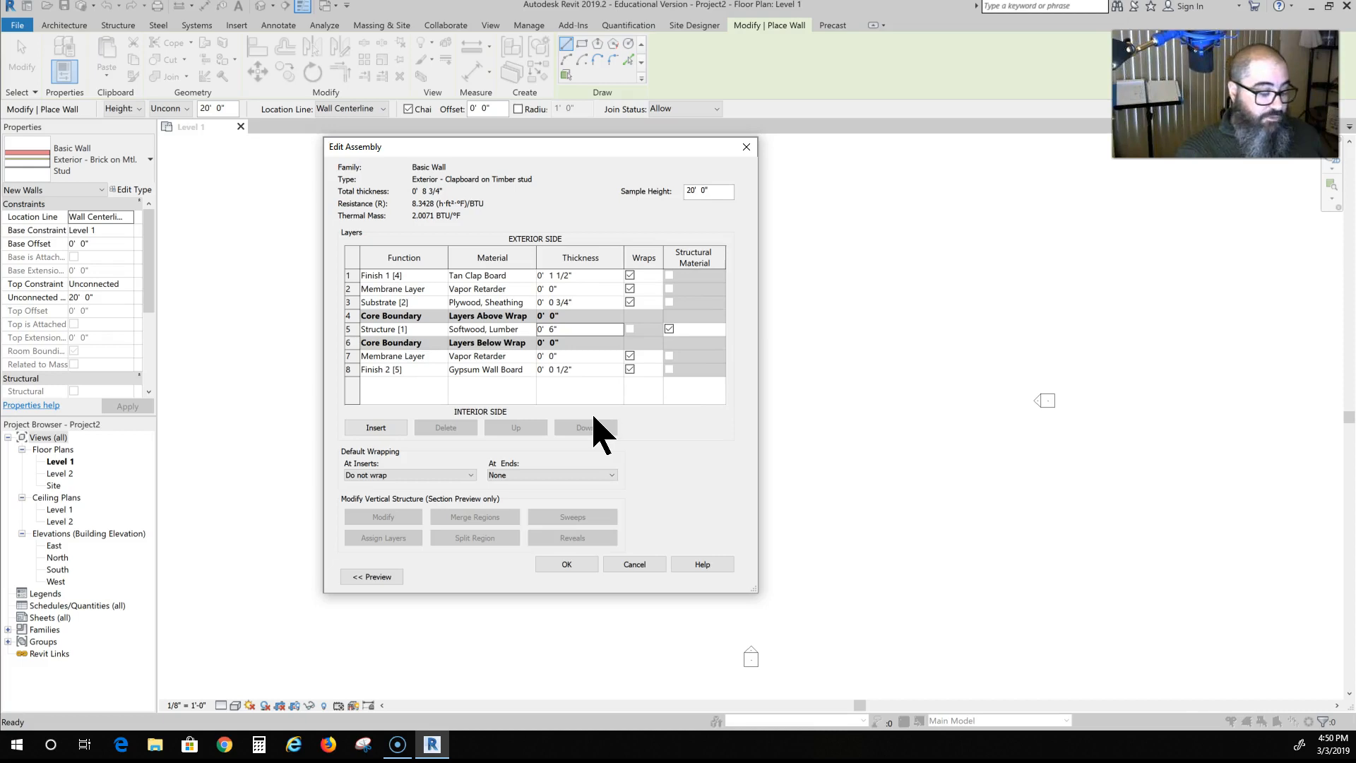
left_click(567, 332)
type("3.5\"")
key("Tab")
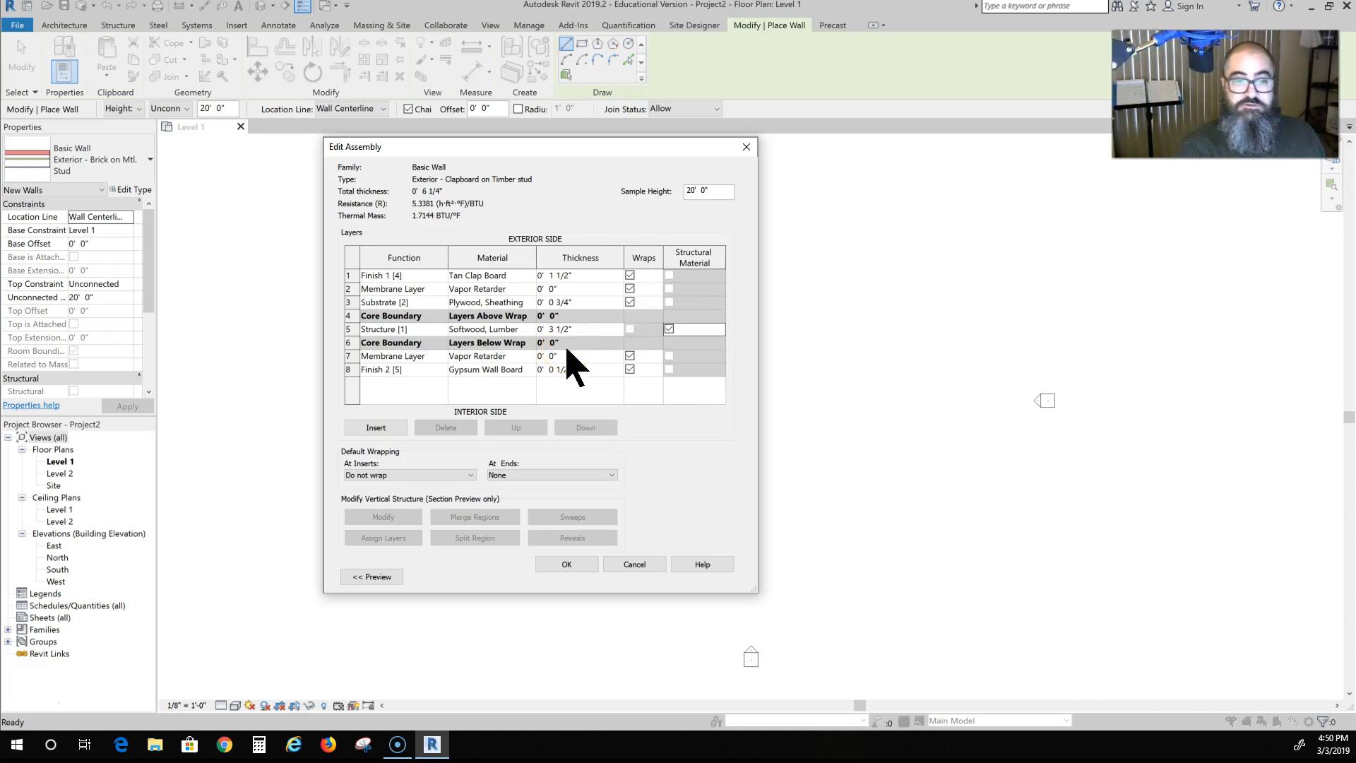
- Delete the interior-side Membrane Layer from the wall assembly and apply the finished structure to the Exterior - Clapboard on Timber stud type
left_click(353, 357)
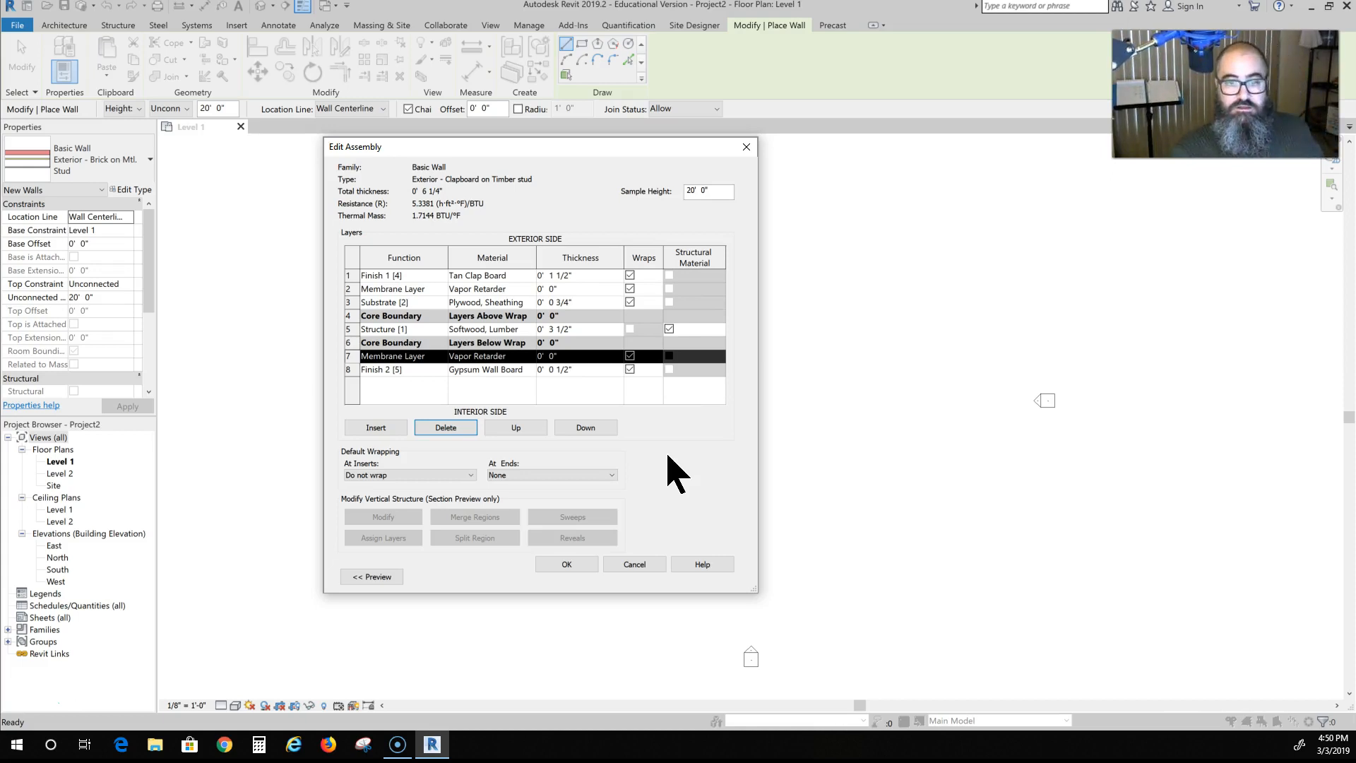
left_click(664, 467)
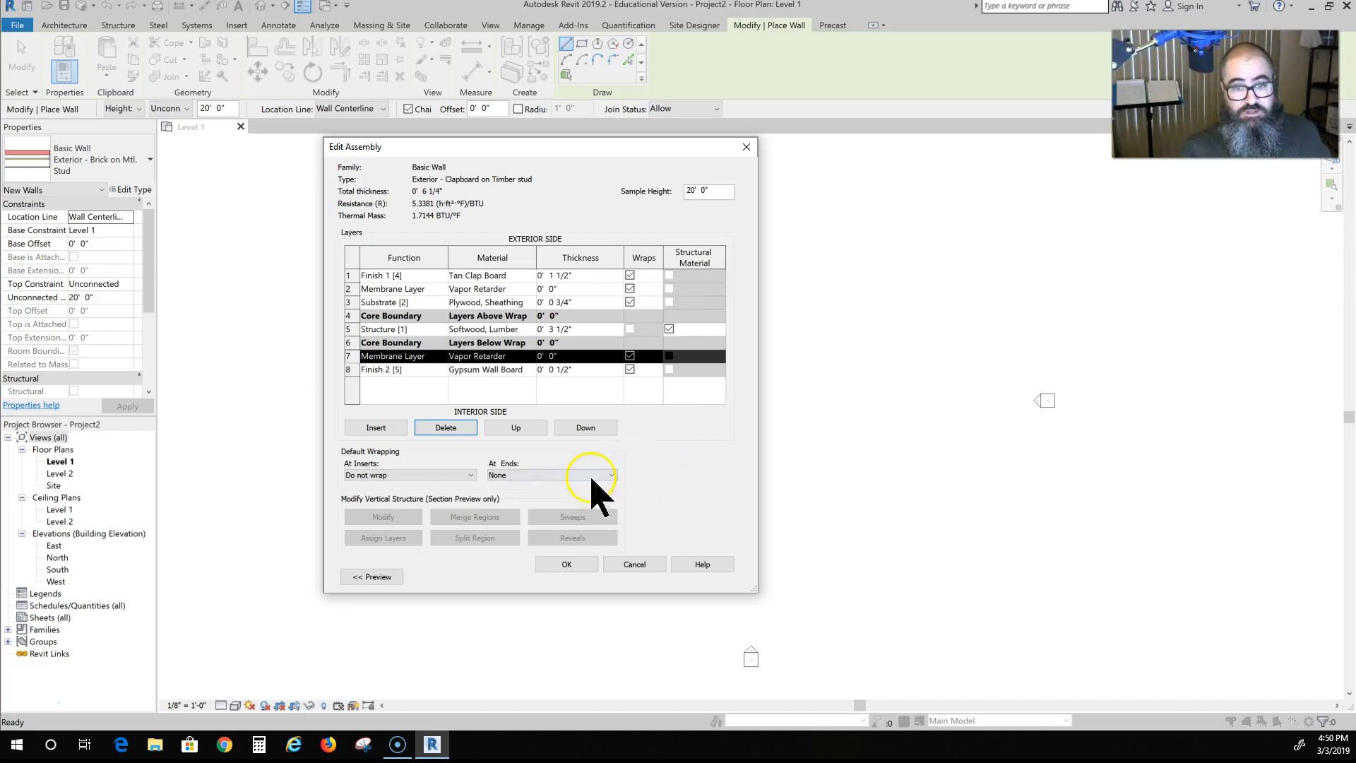
left_click(363, 356)
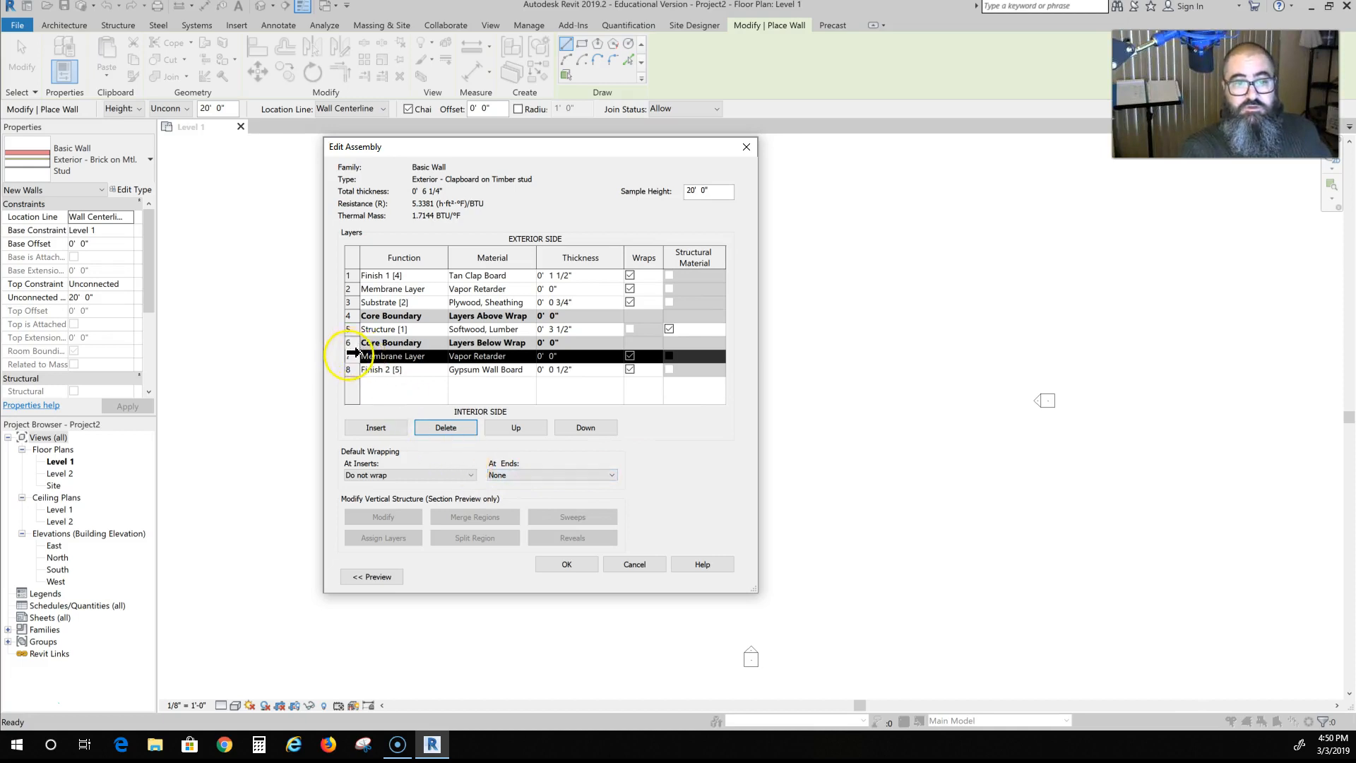
left_click(446, 428)
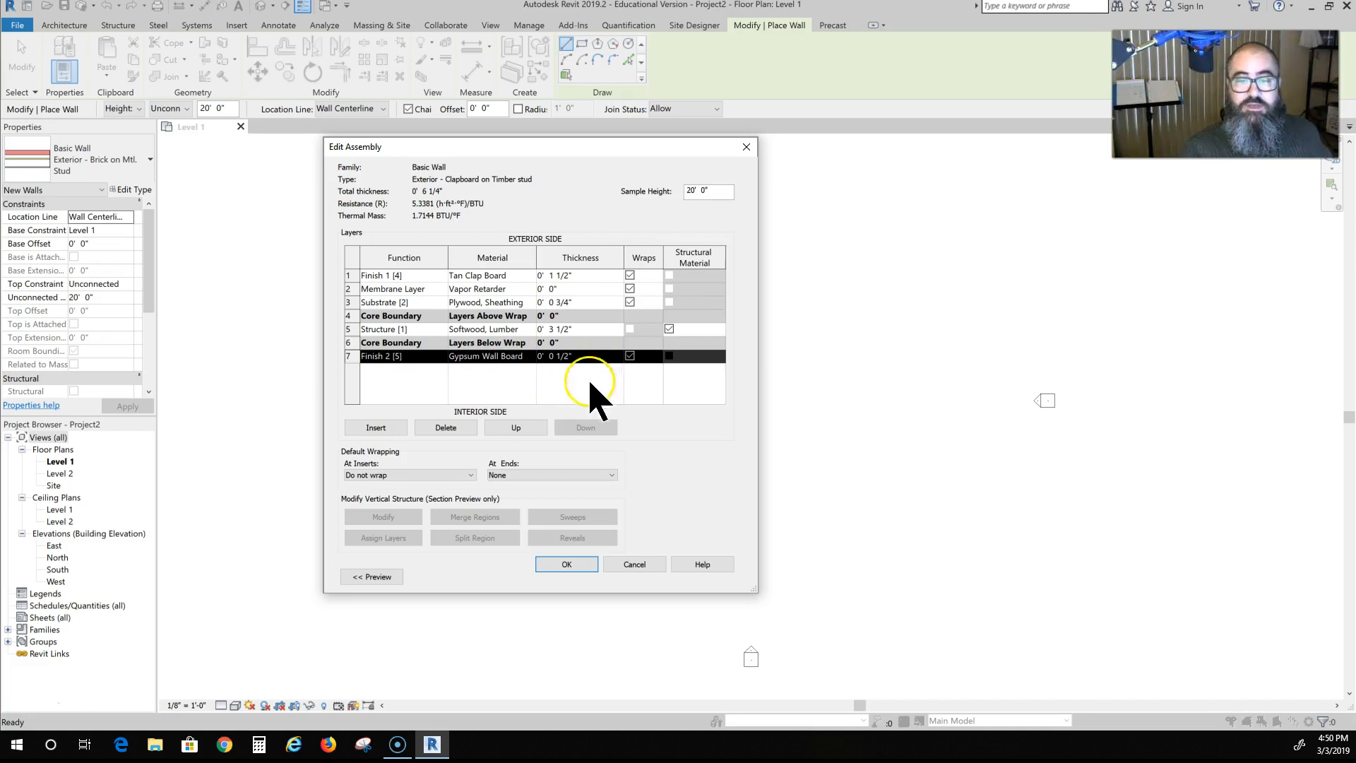
left_click(589, 566)
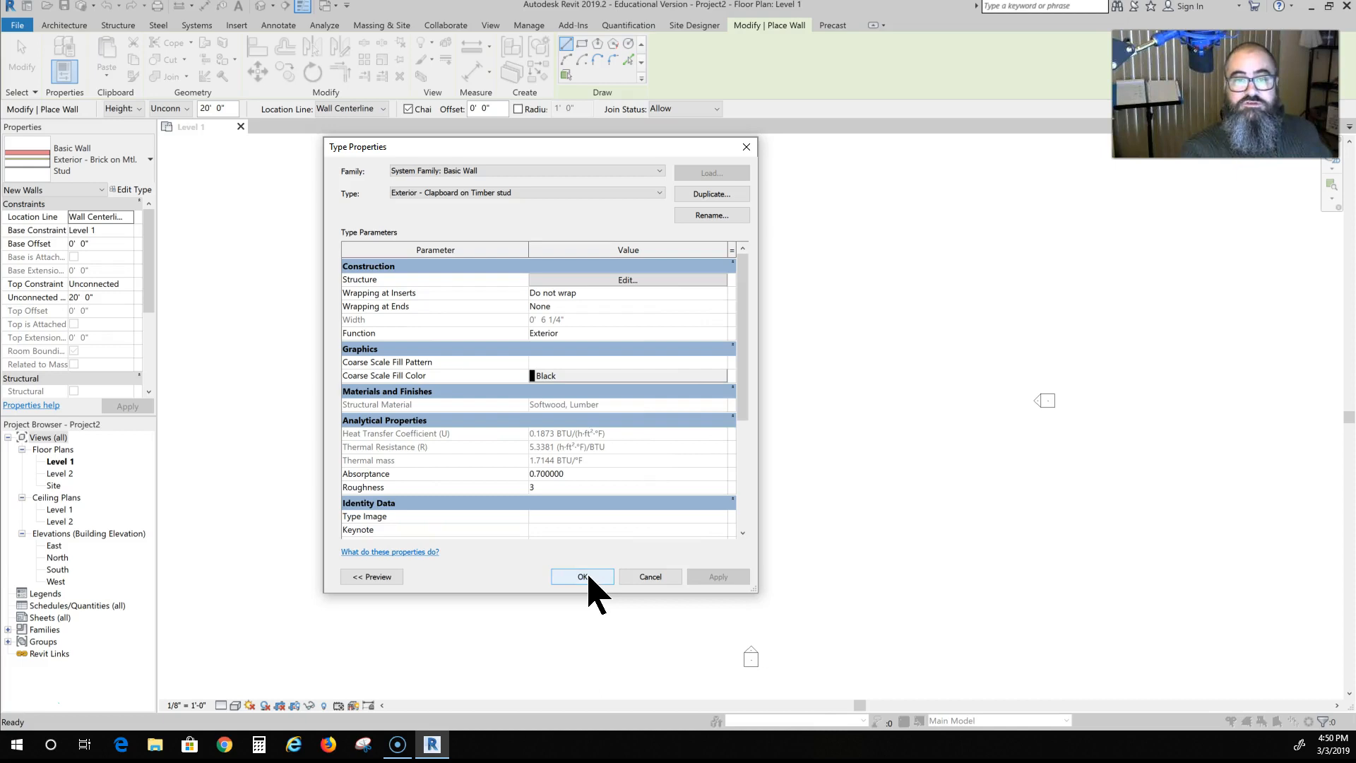
left_click(589, 576)
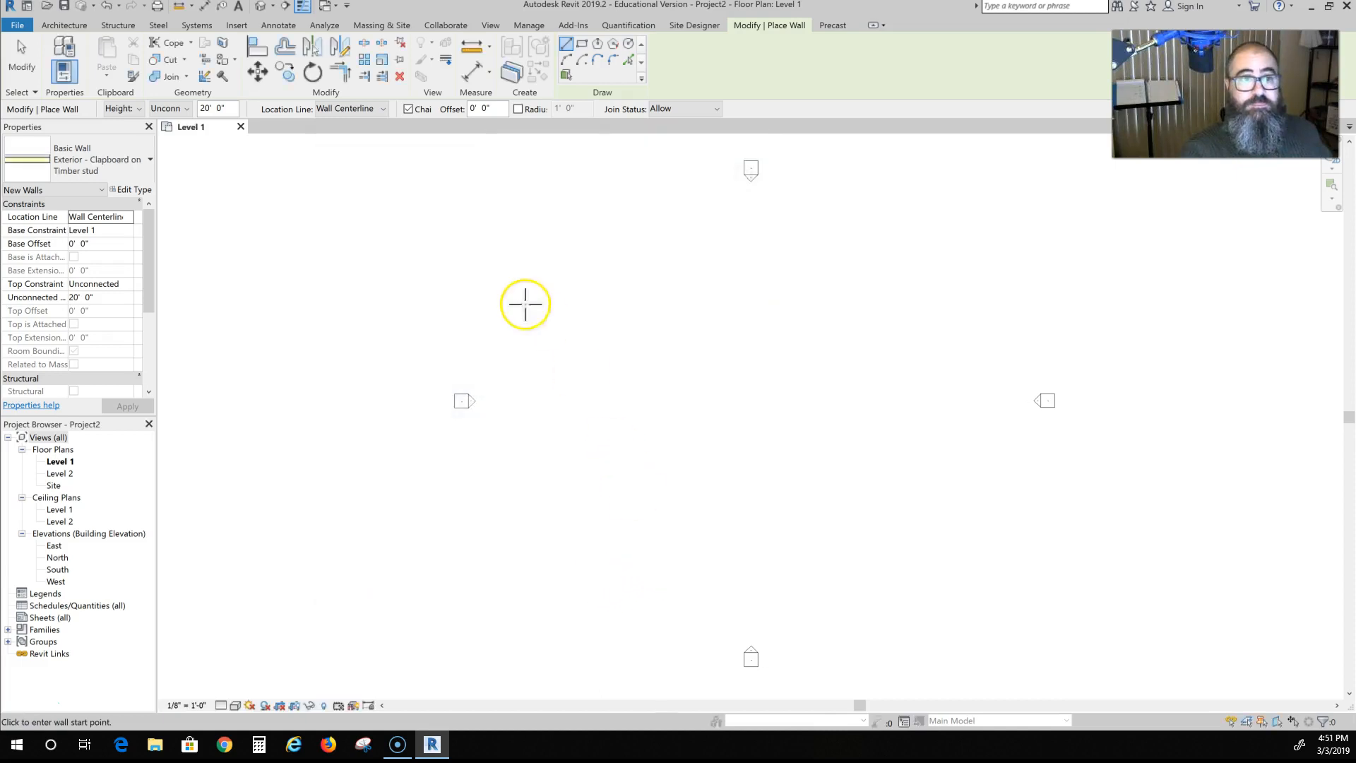